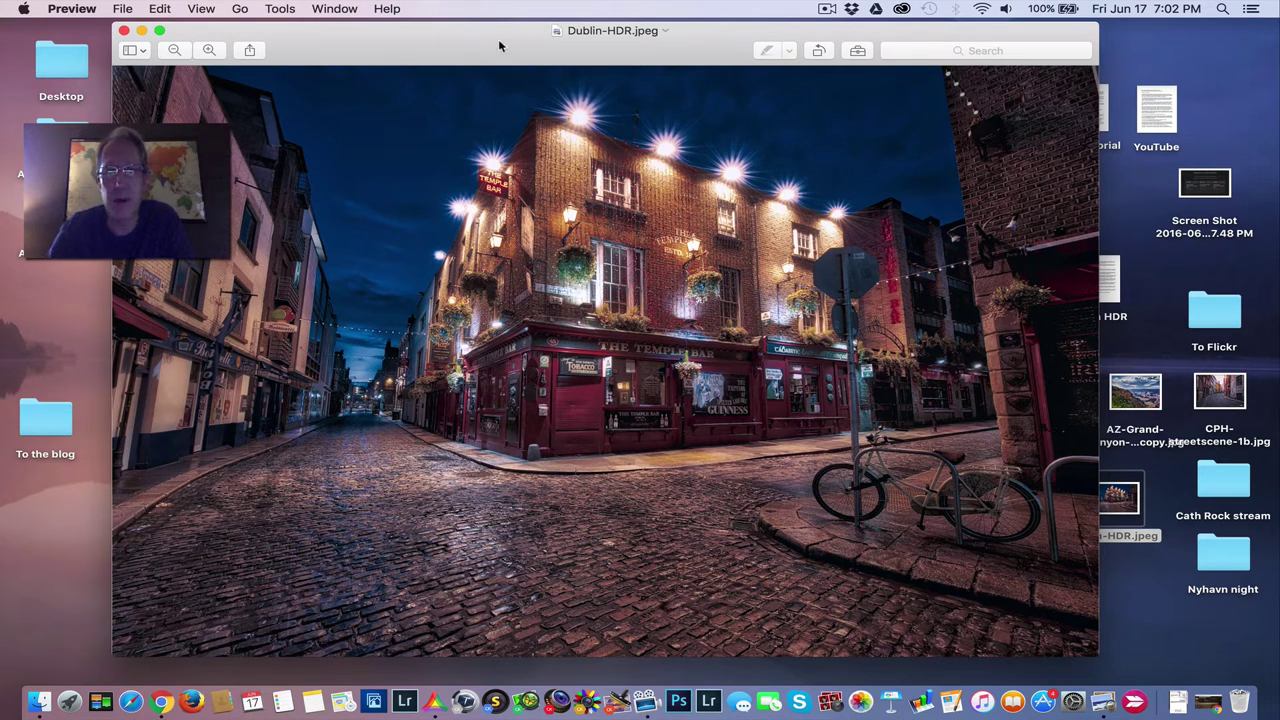
- Close the finished JPEG, merge the three Temple Bar exposures into Dublin2_HDR, and collapse Tone
left_click_drag(497, 44, 503, 30)
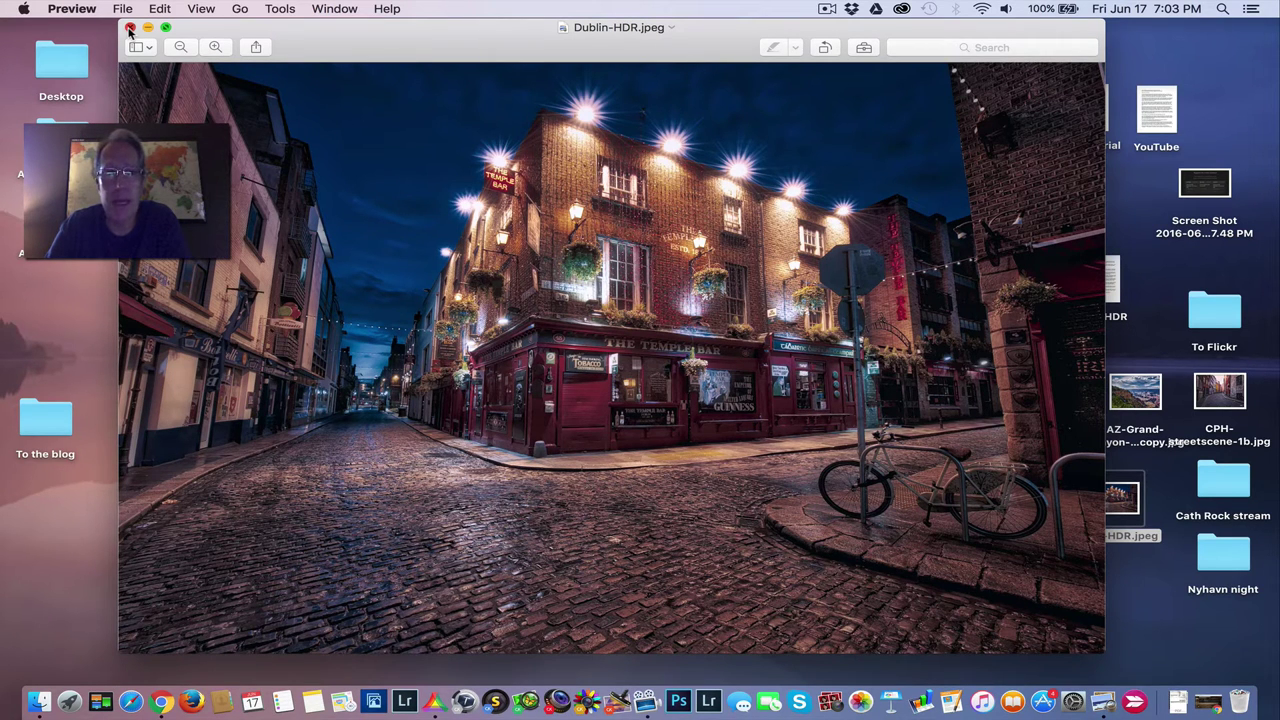
left_click(129, 30)
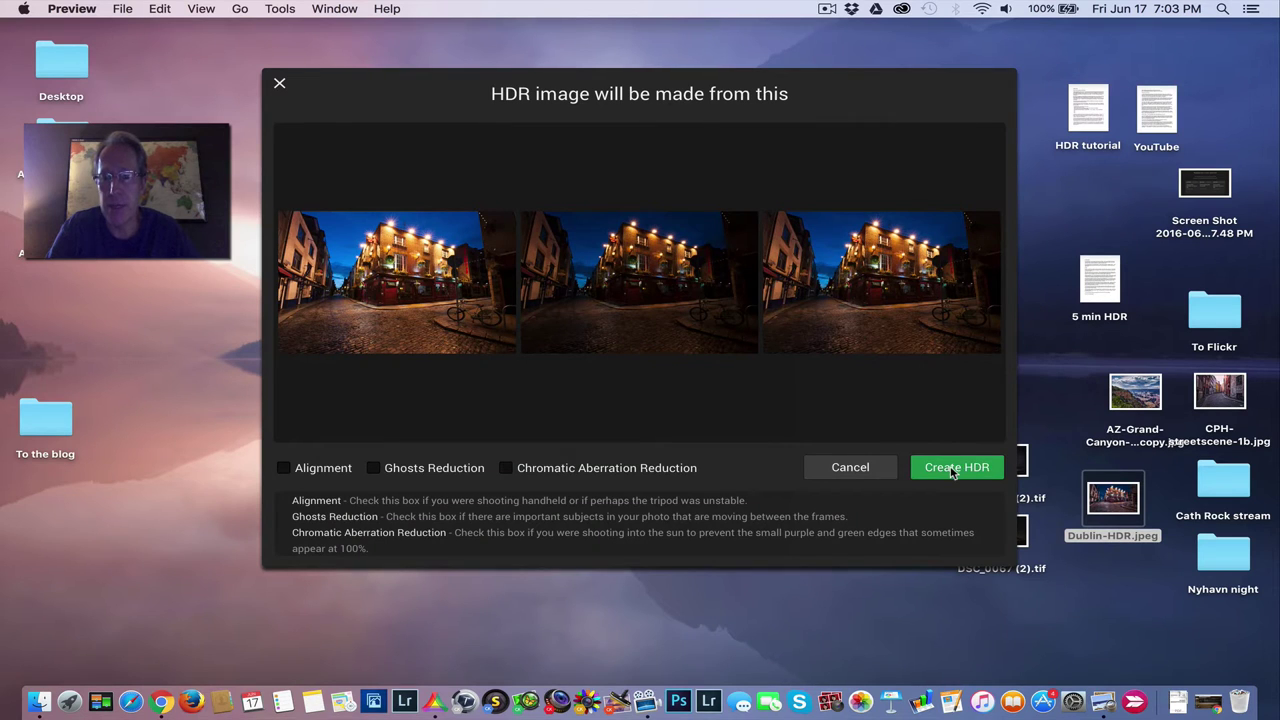
left_click(952, 472)
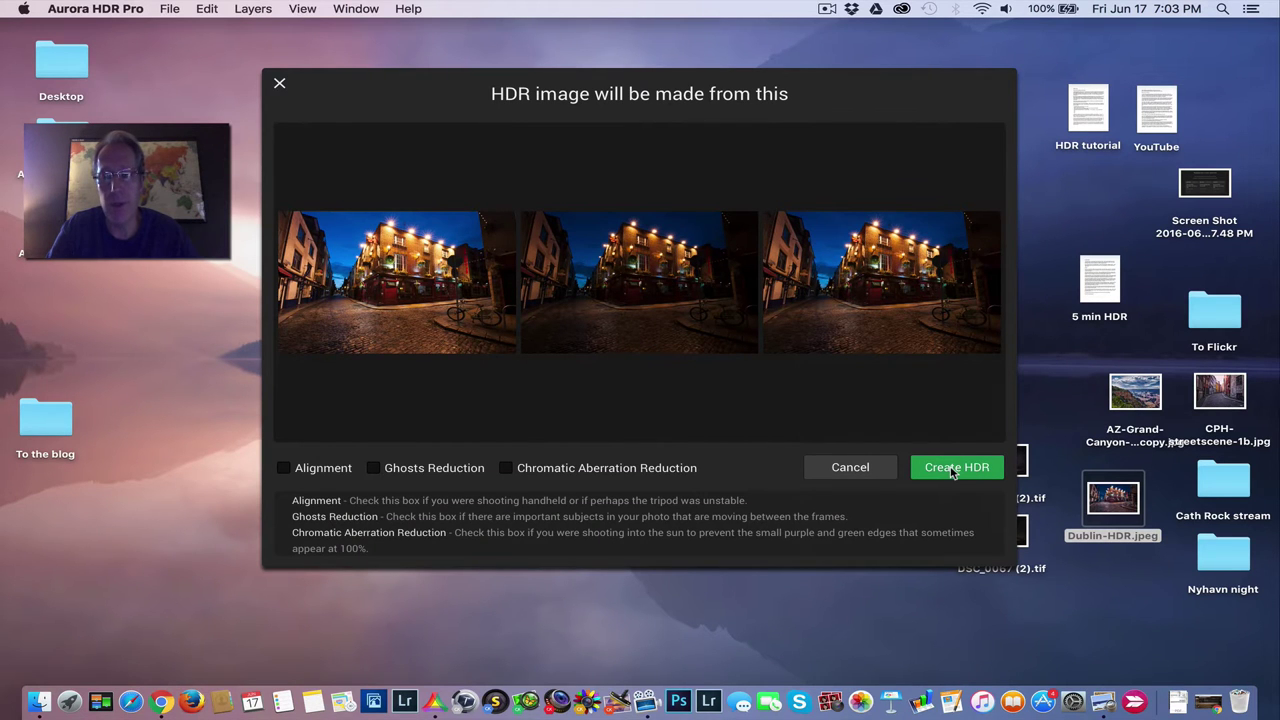
left_click(952, 470)
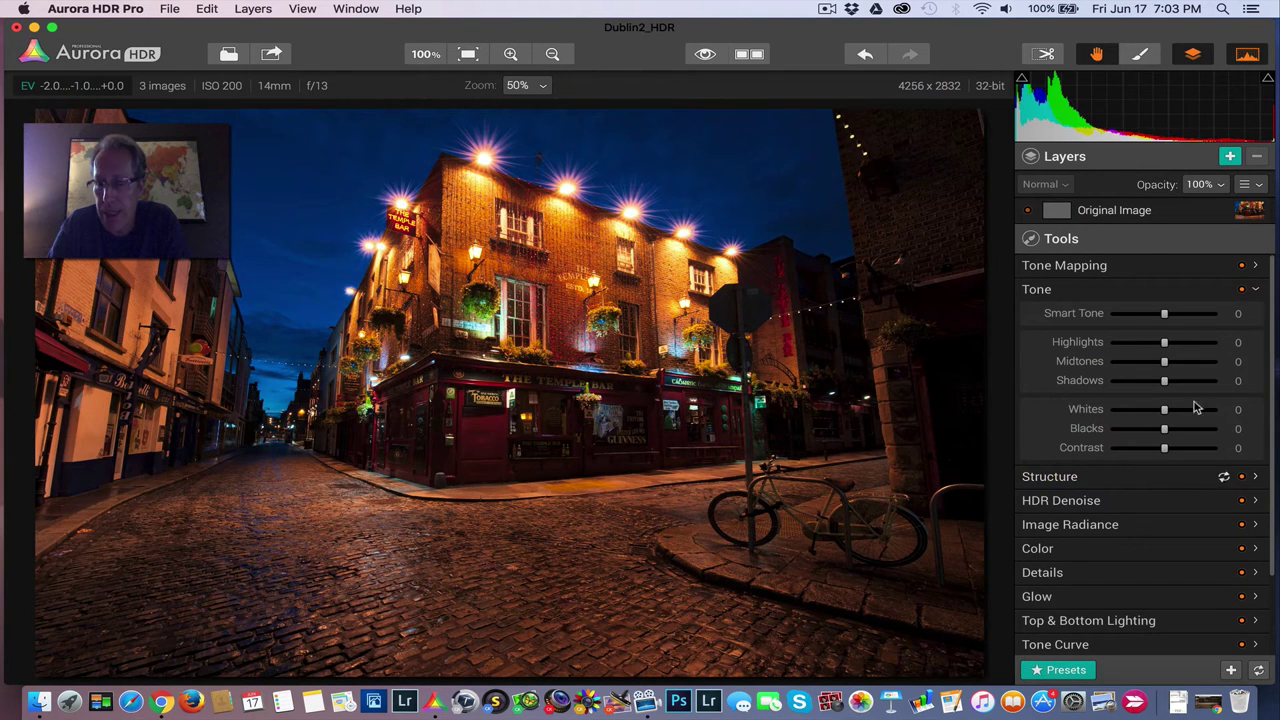
left_click(1146, 295)
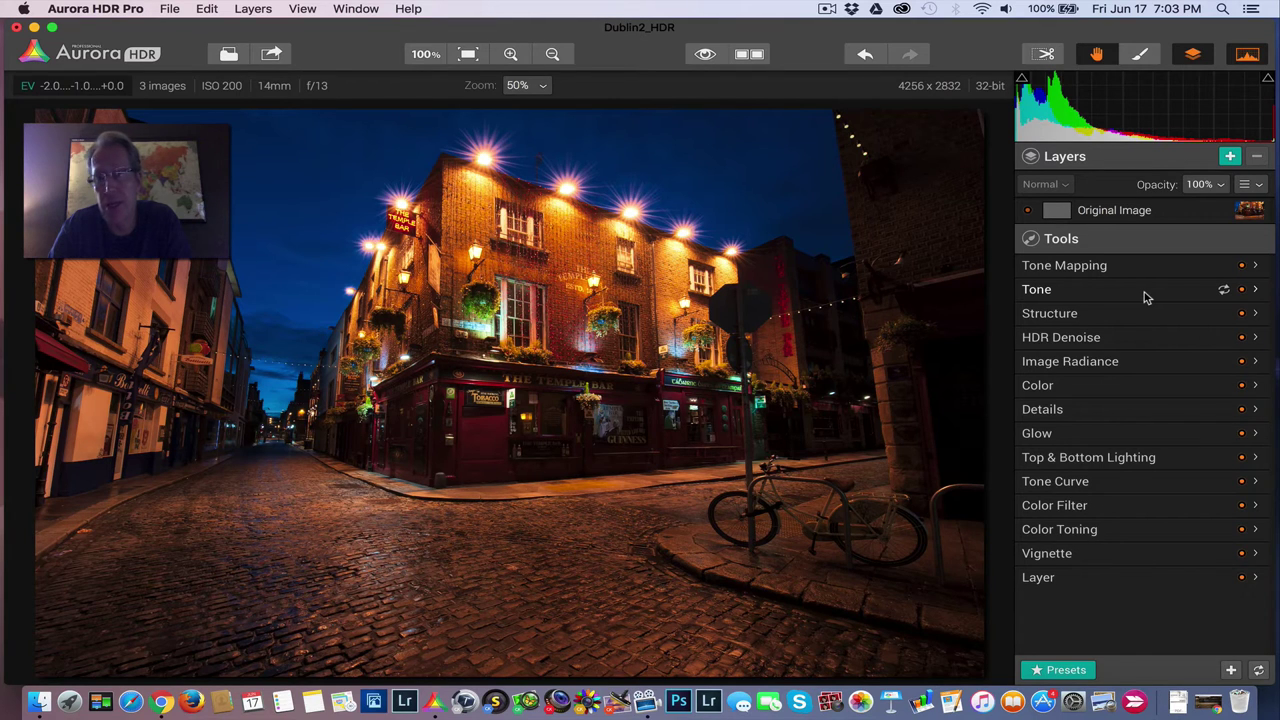
- Apply the Realistic Desaturated preset and compare it against the unprocessed original
left_click(1064, 670)
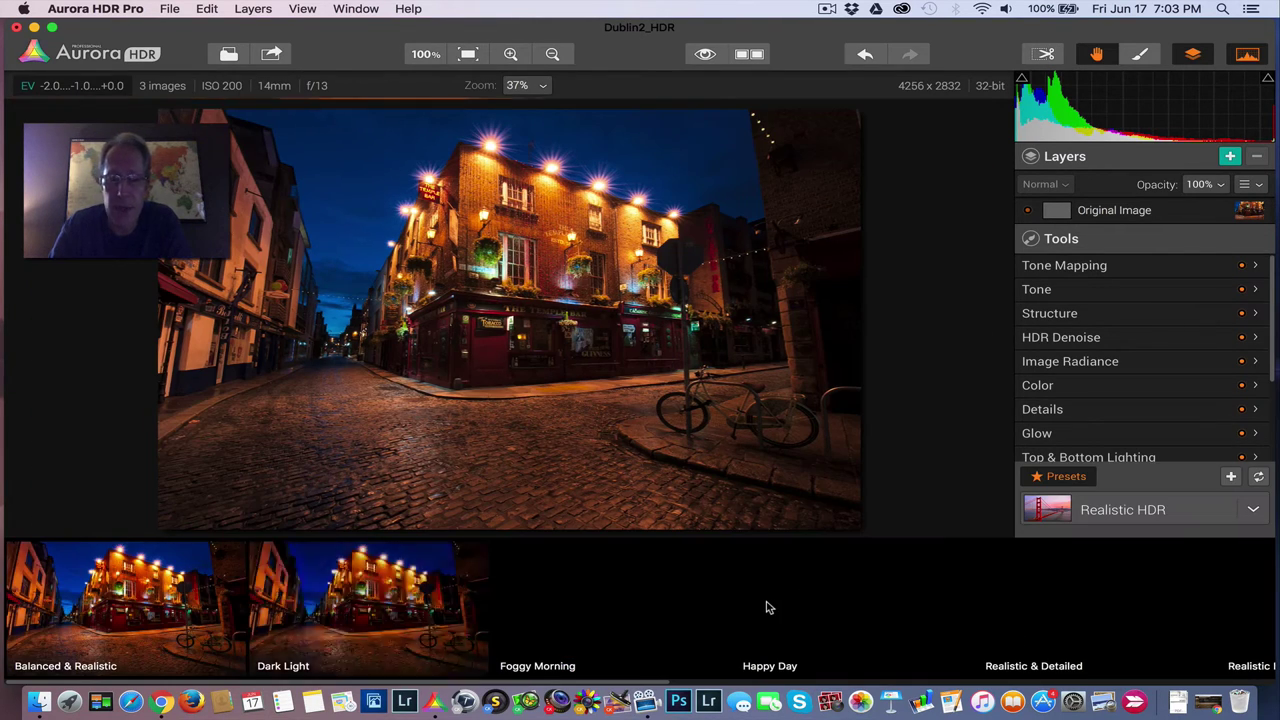
scroll(926, 620, "right", 10)
left_click(630, 648)
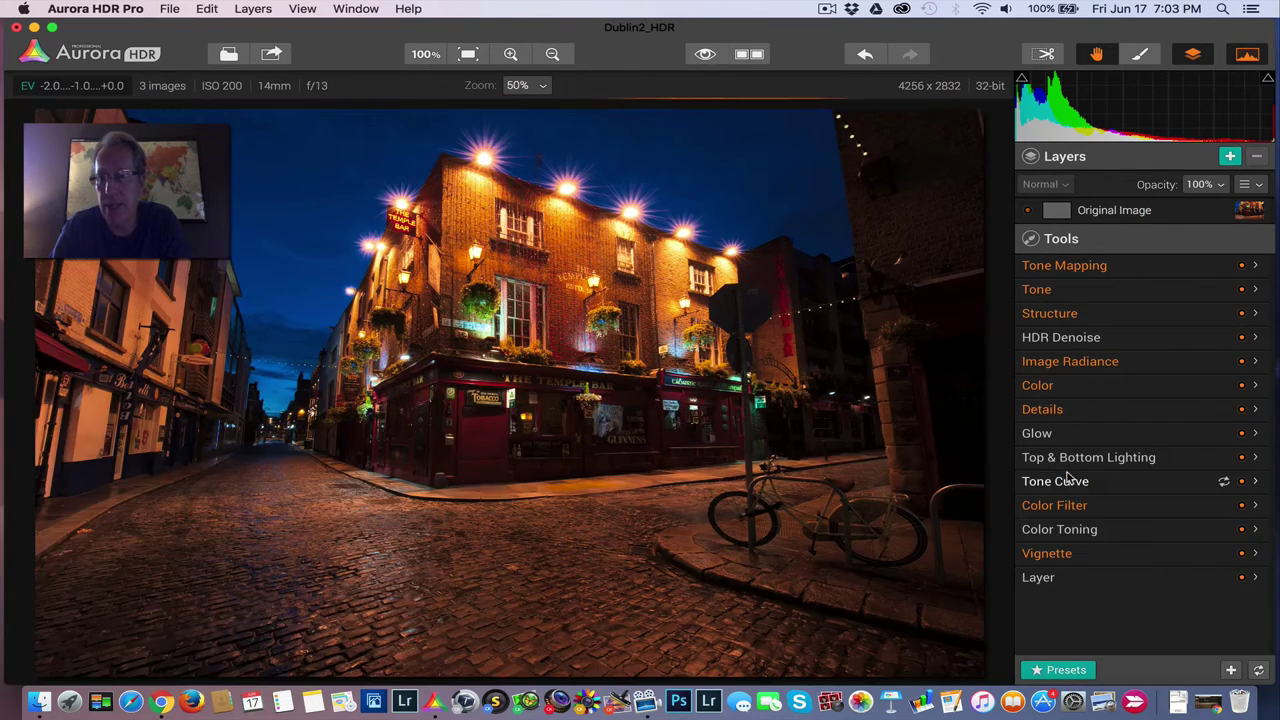
left_click(1064, 476)
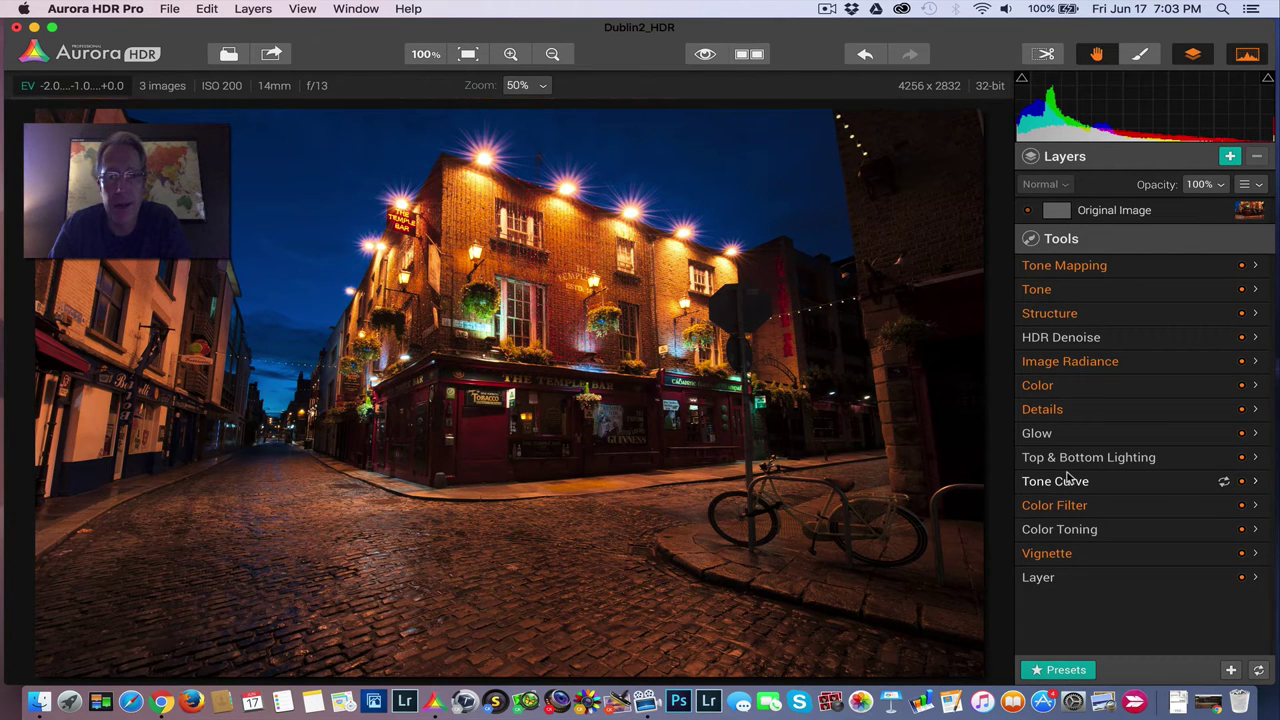
left_click(704, 55)
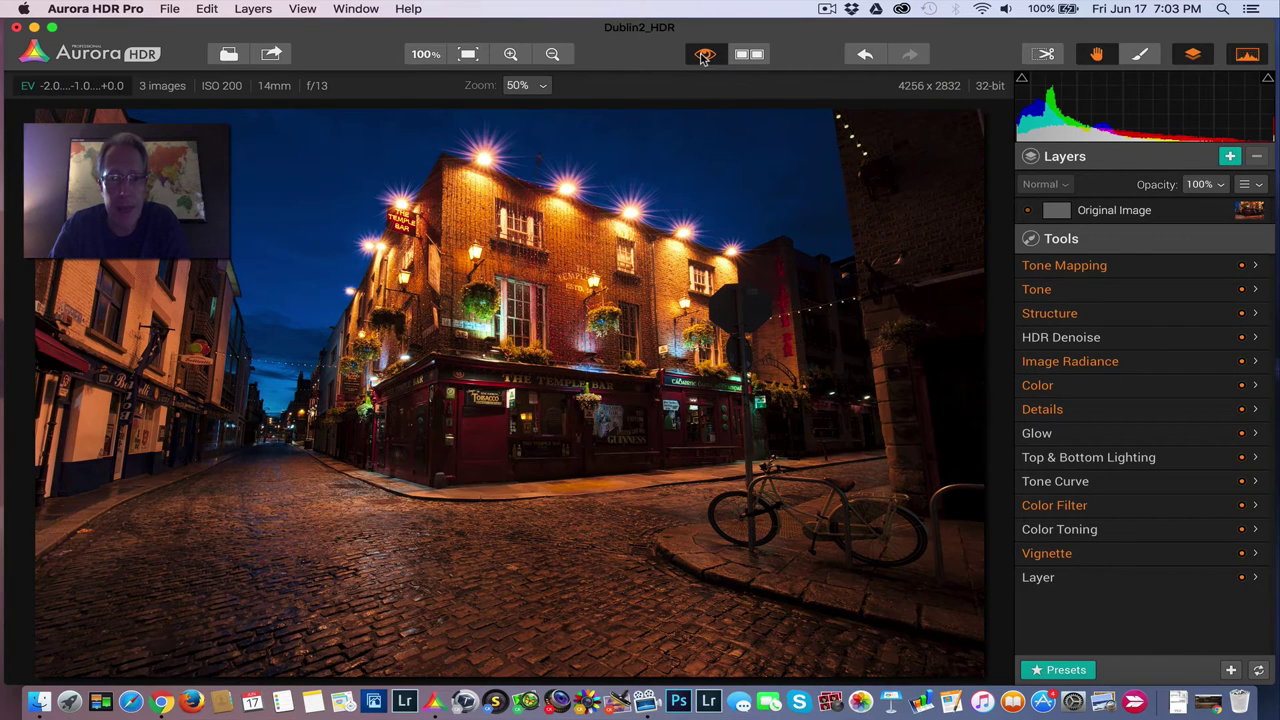
left_click(704, 55)
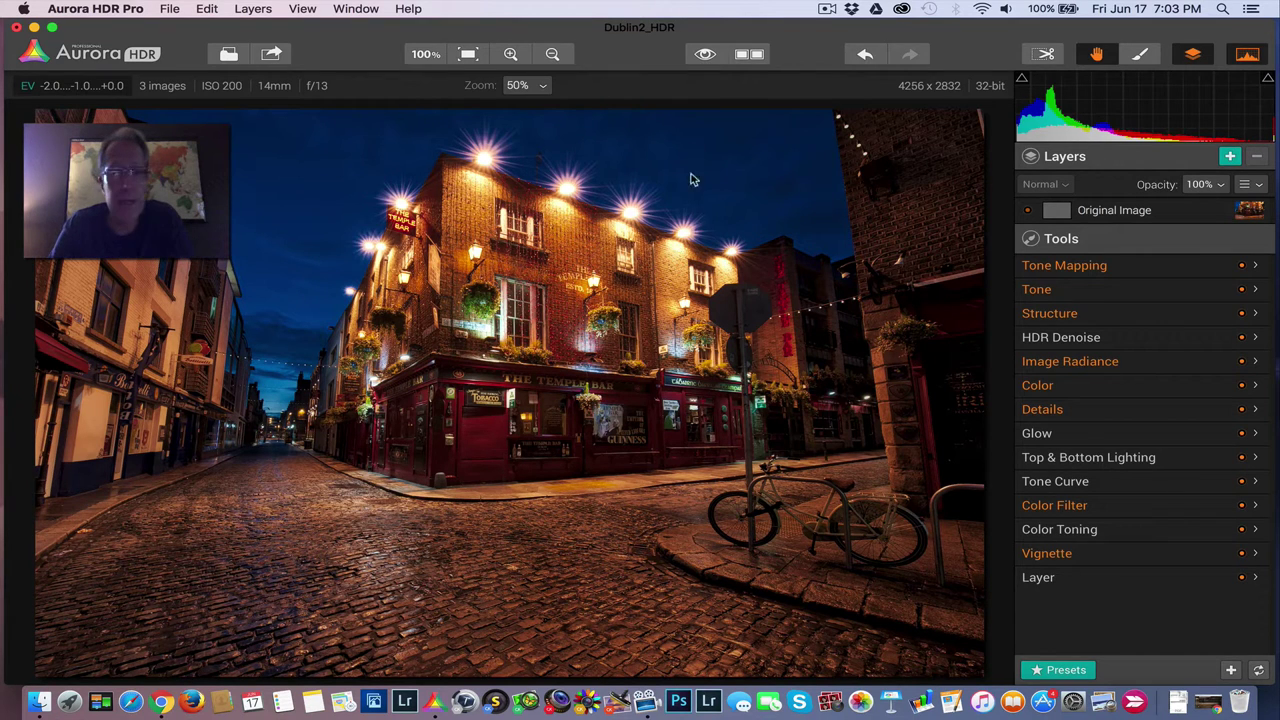
- Add a new layer above Original Image named Real Desat
left_click(1230, 156)
type("Re")
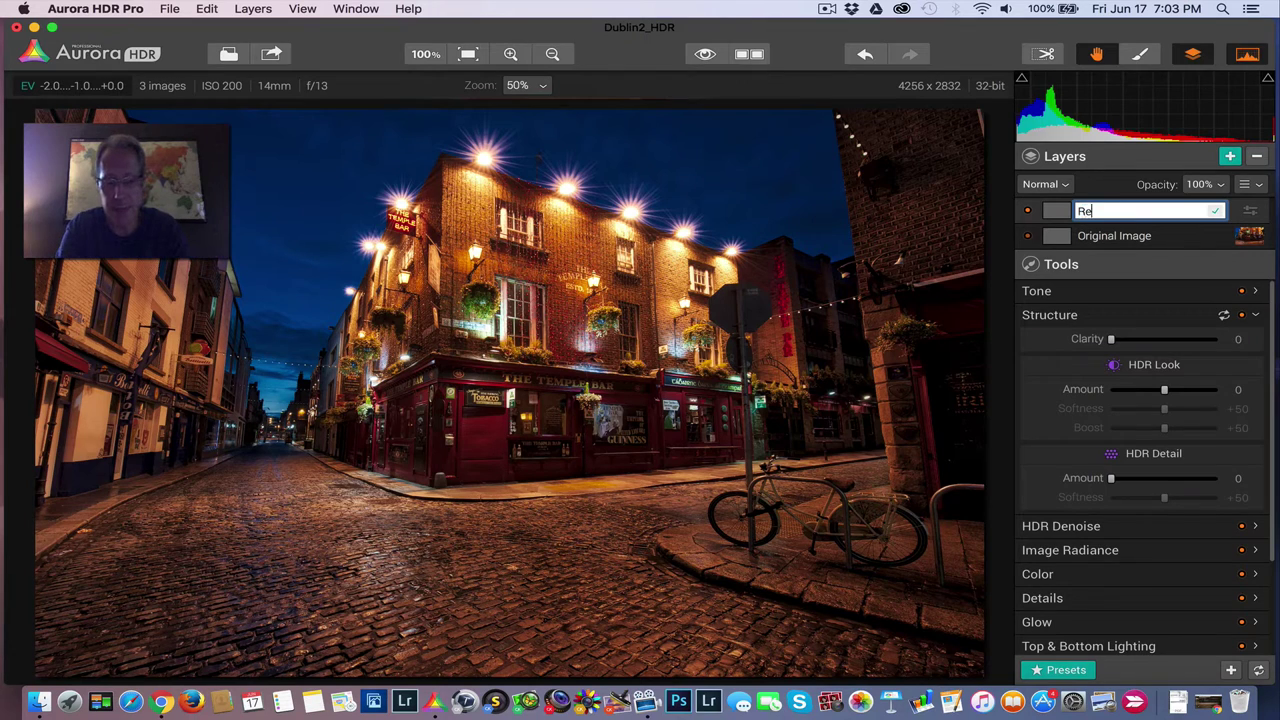
type("al")
key("BackSpace")
type("al De")
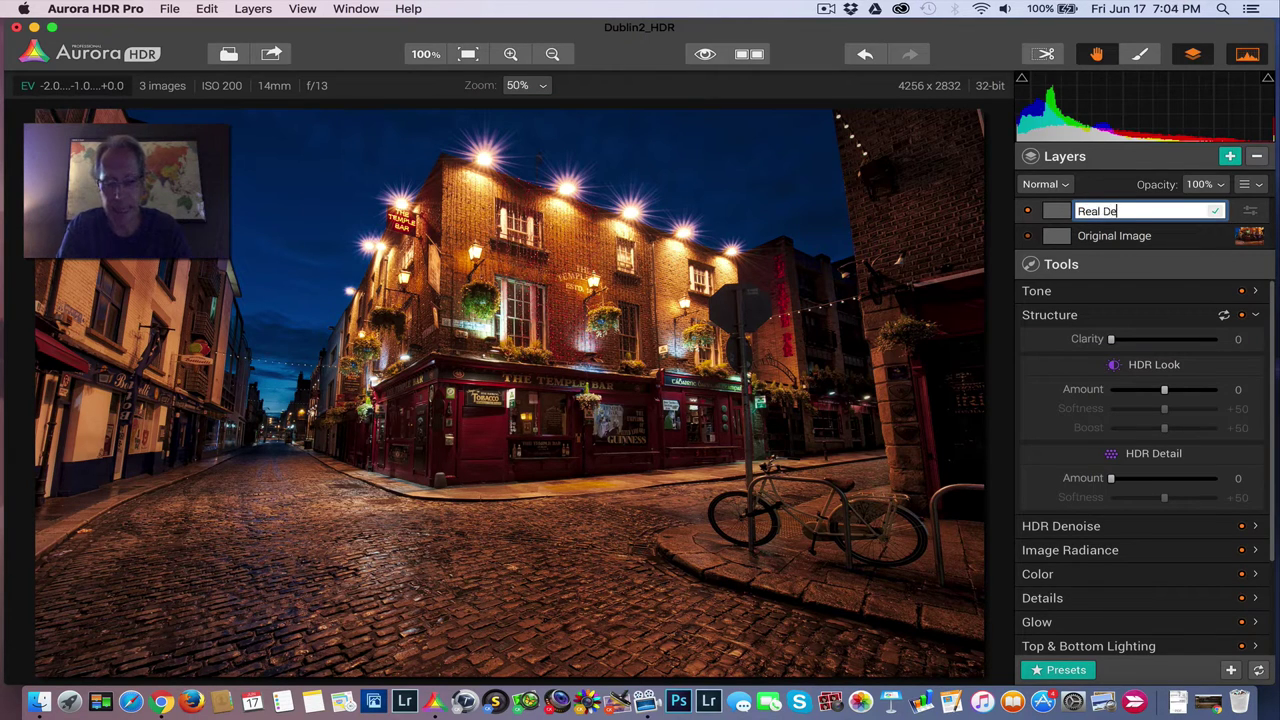
type("sat")
key("Return")
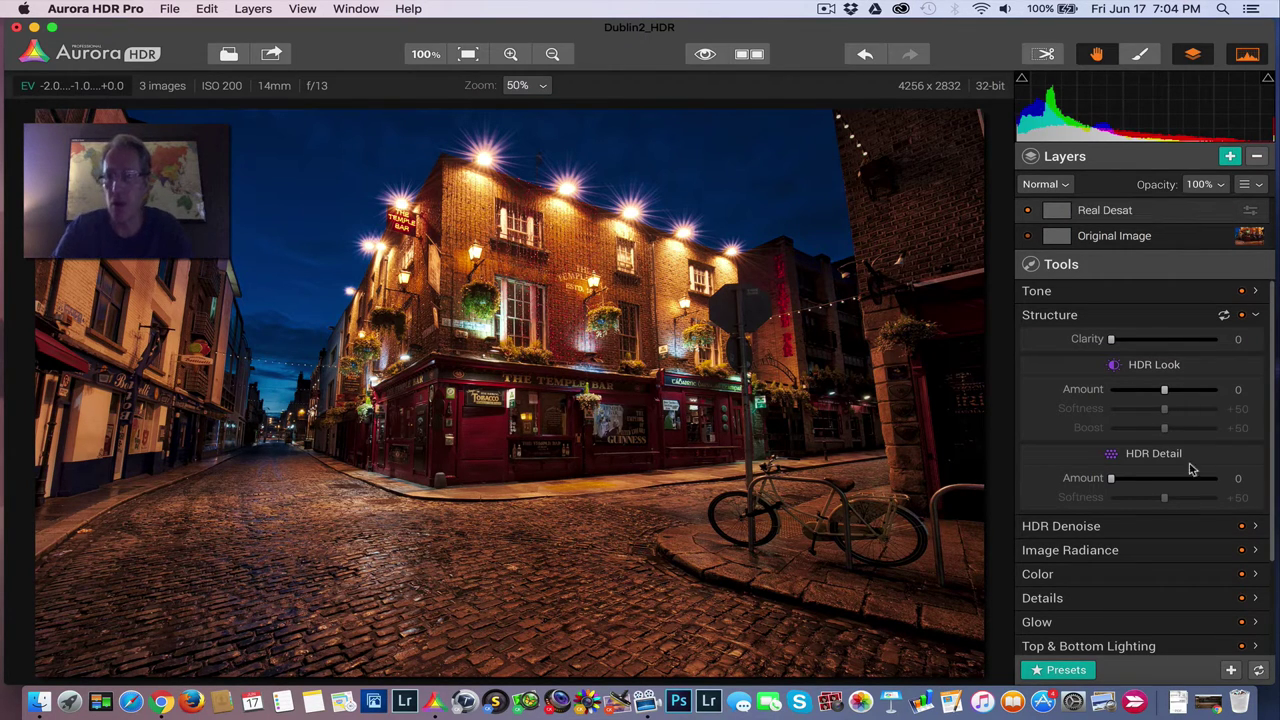
- Apply Realistic Desaturated to the Real Desat layer and compare it by toggling visibility and the original
left_click(1064, 670)
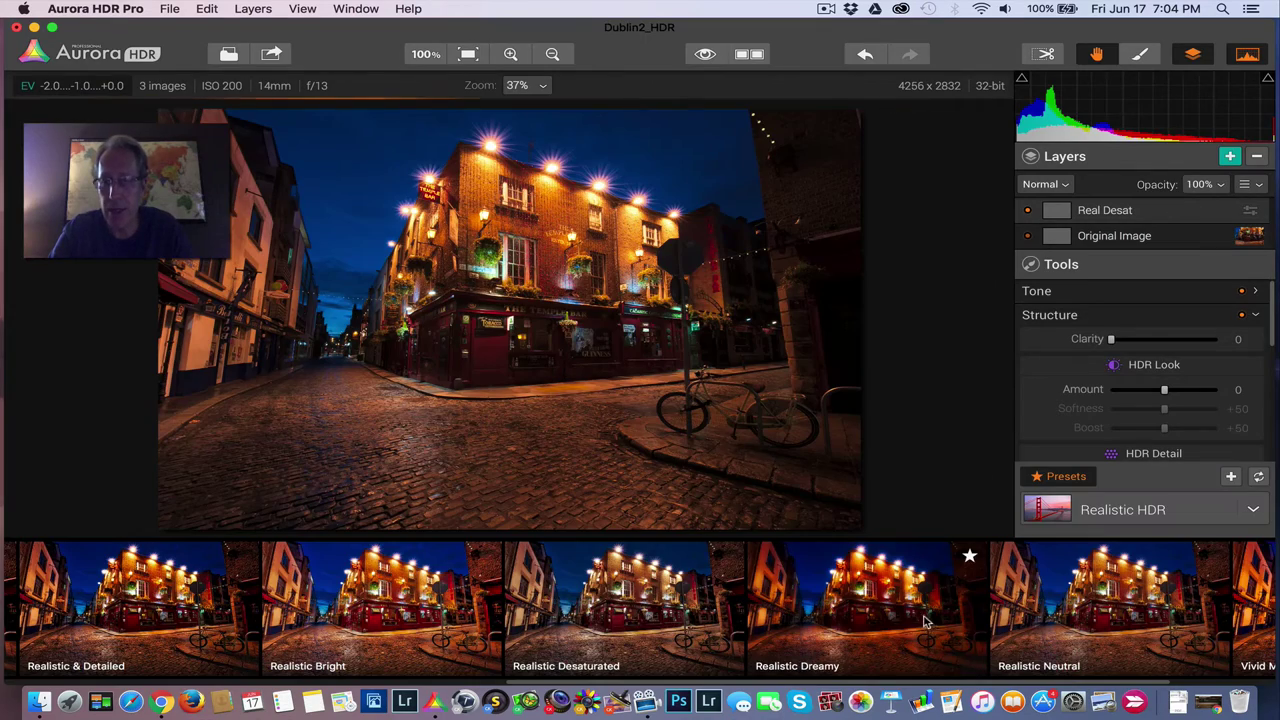
left_click(700, 620)
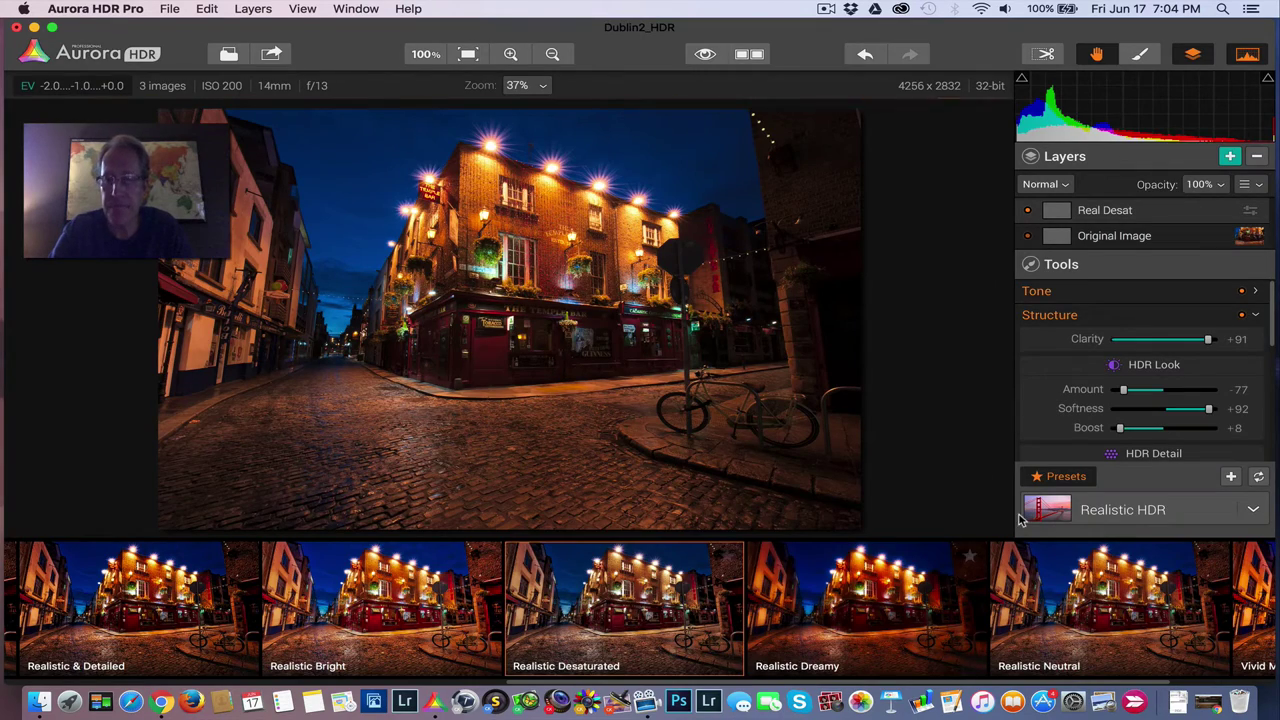
left_click(1082, 478)
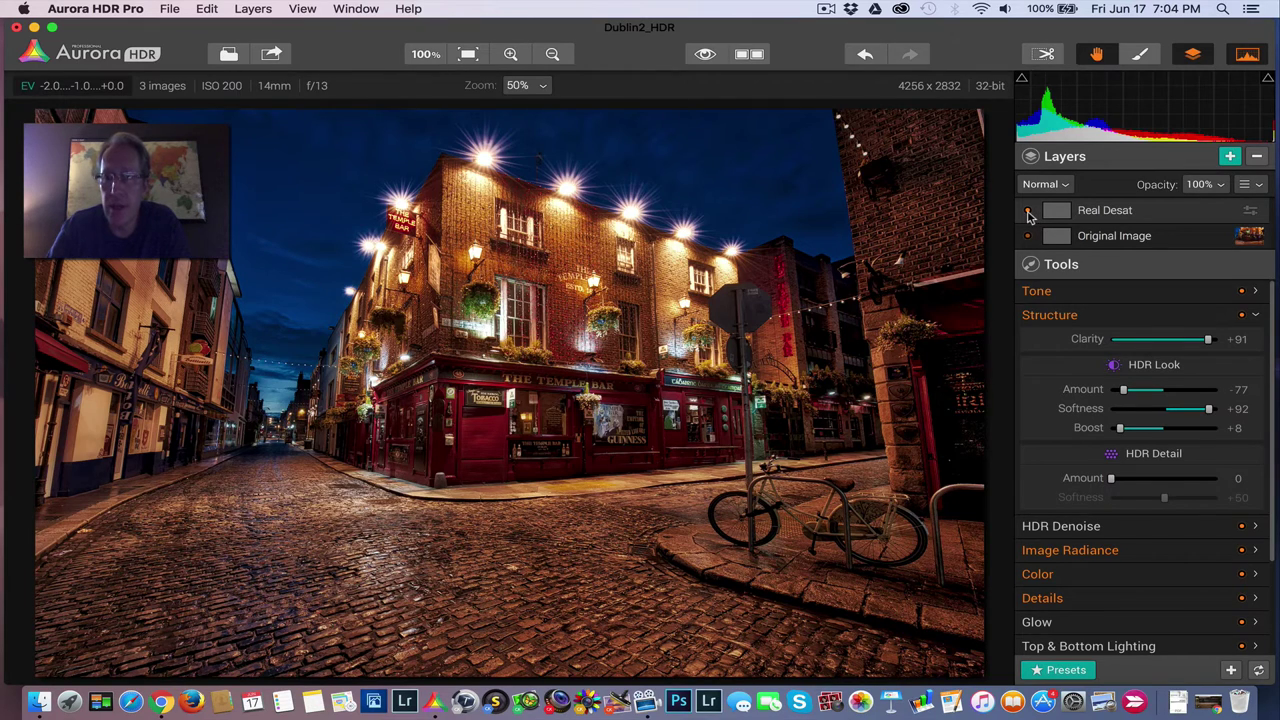
left_click(1029, 212)
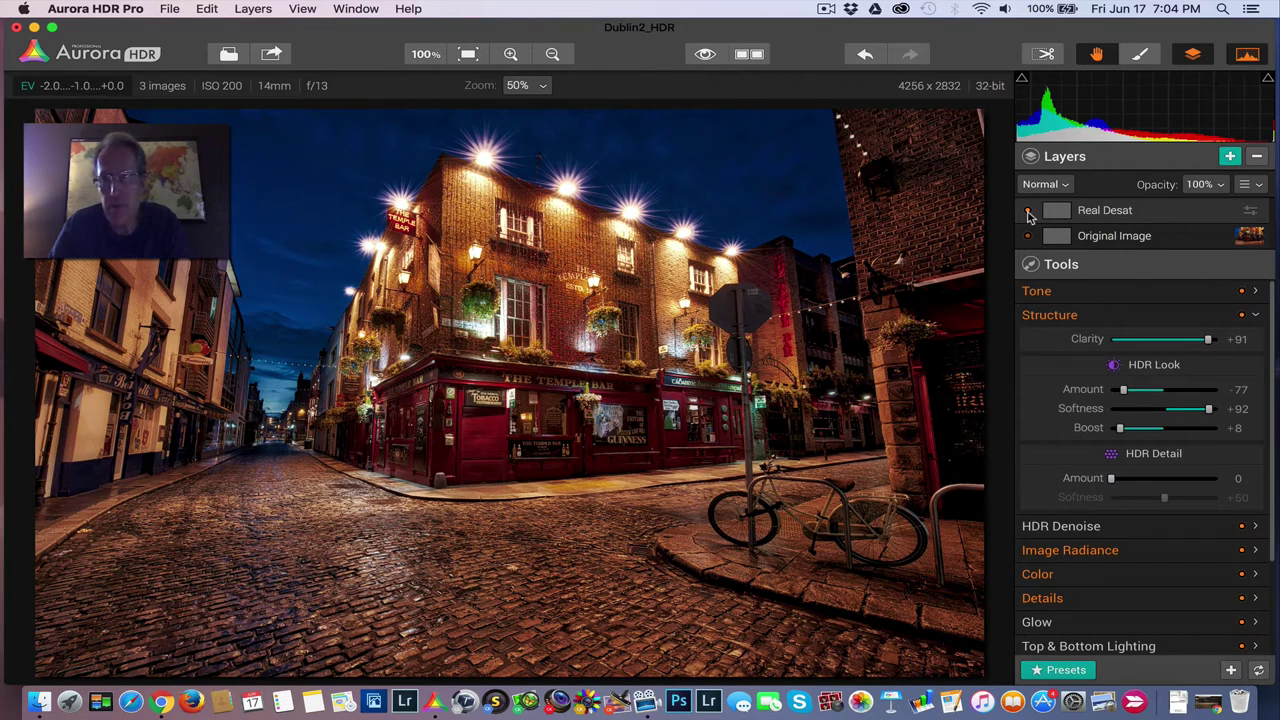
left_click(706, 55)
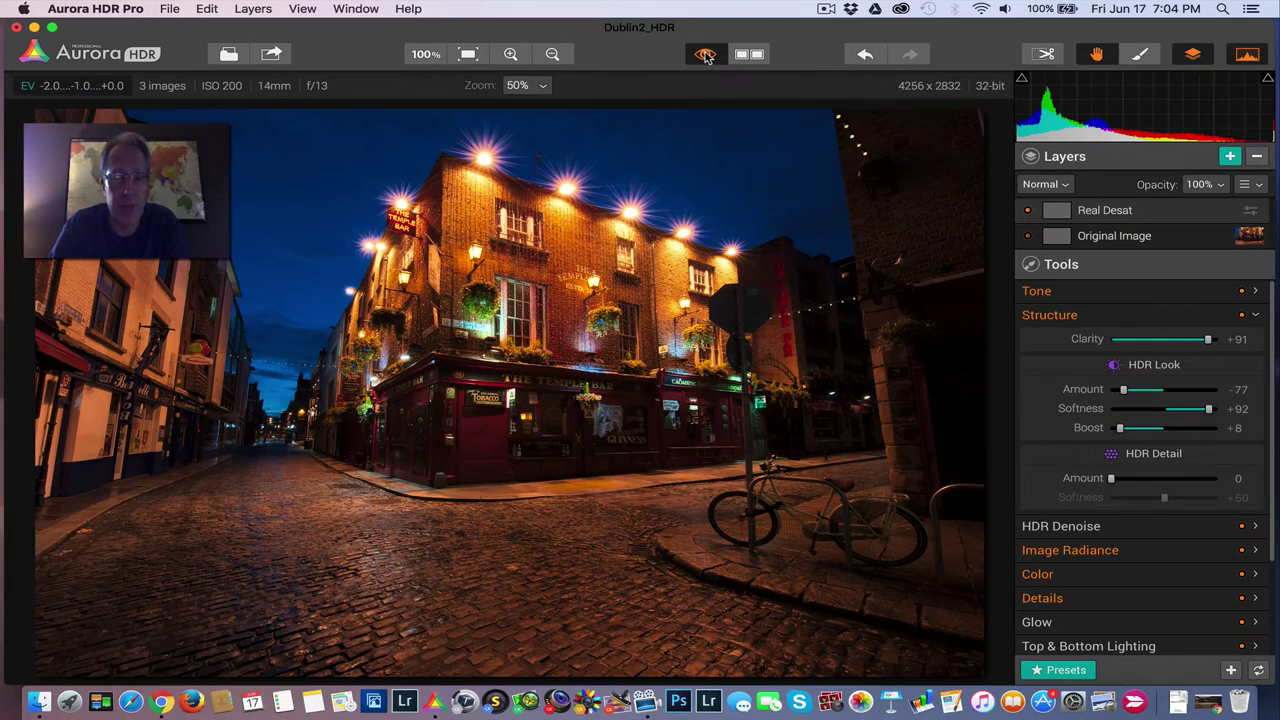
left_click(706, 55)
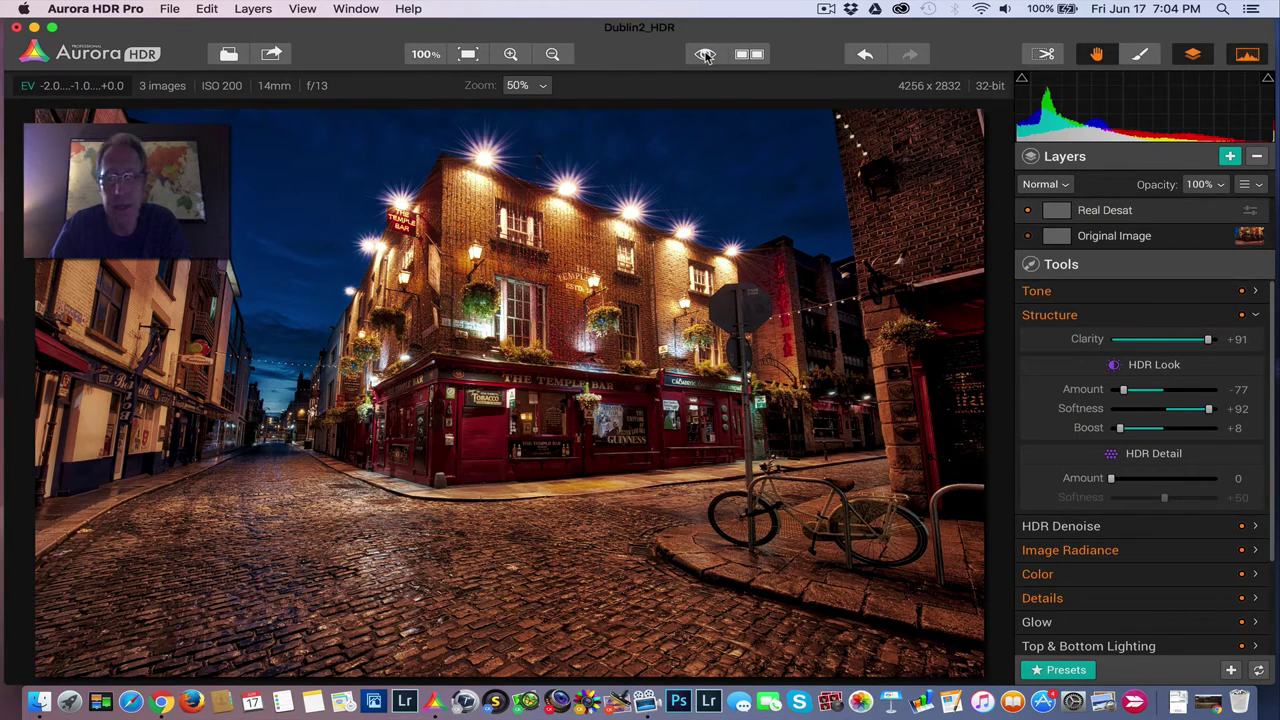
- Add a layer named Ethereal and browse the Dramatic preset category for it
left_click(1230, 156)
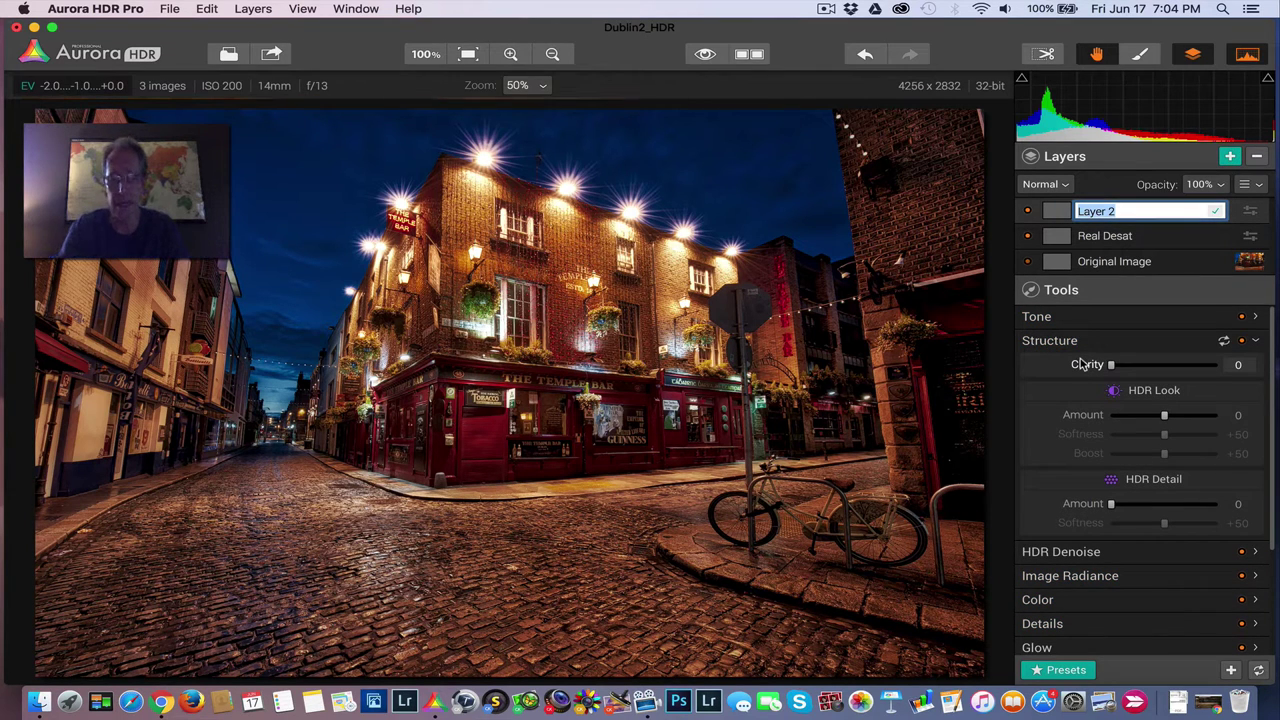
type("Ethereal")
key("Return")
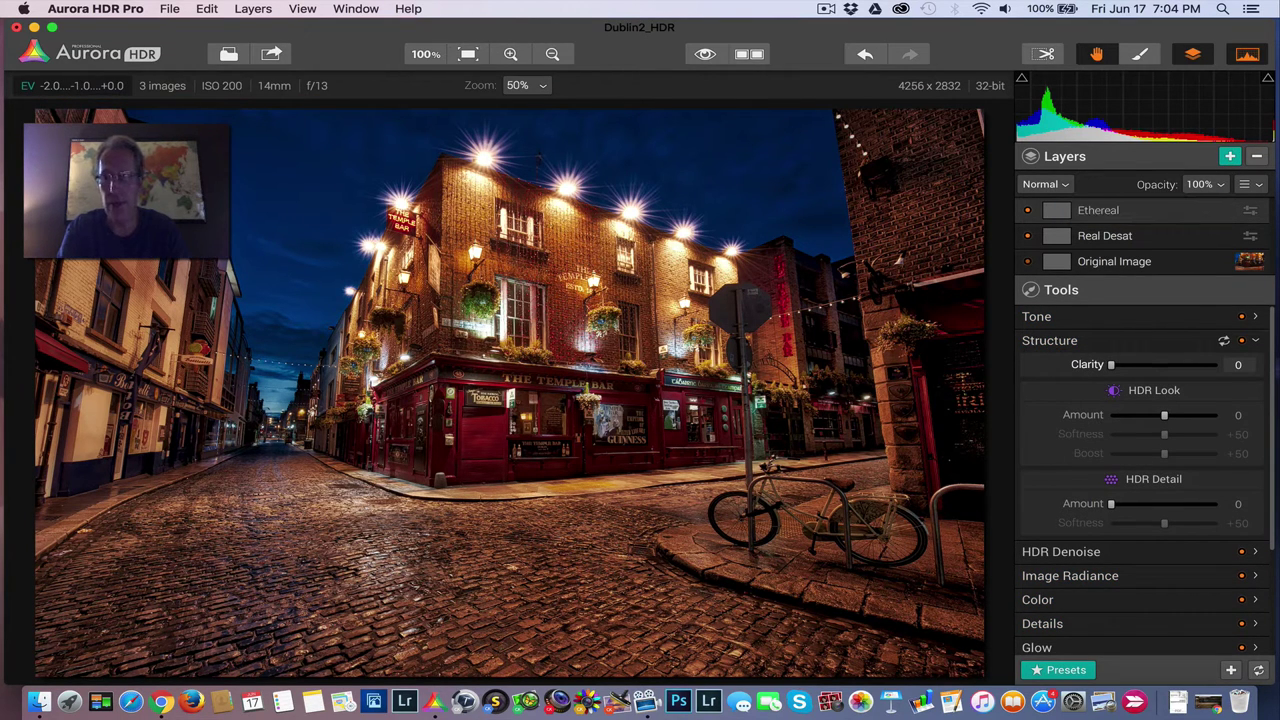
left_click(1066, 669)
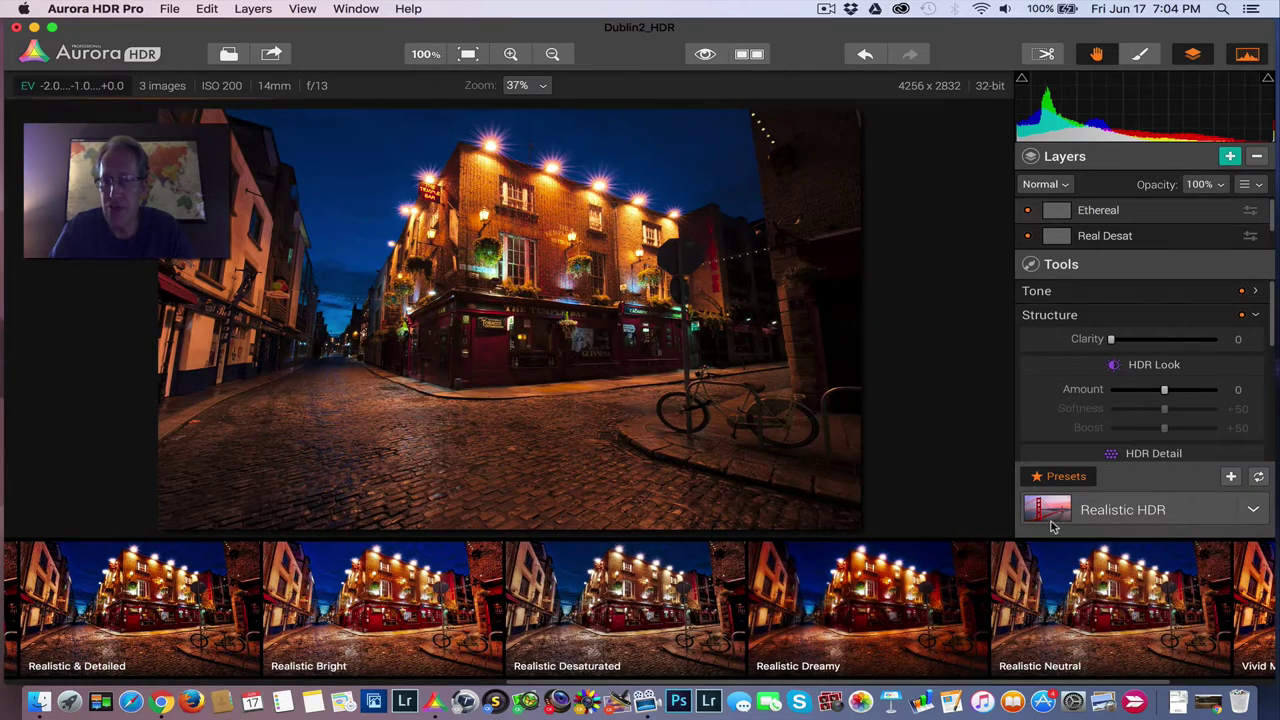
left_click(1110, 510)
left_click(943, 292)
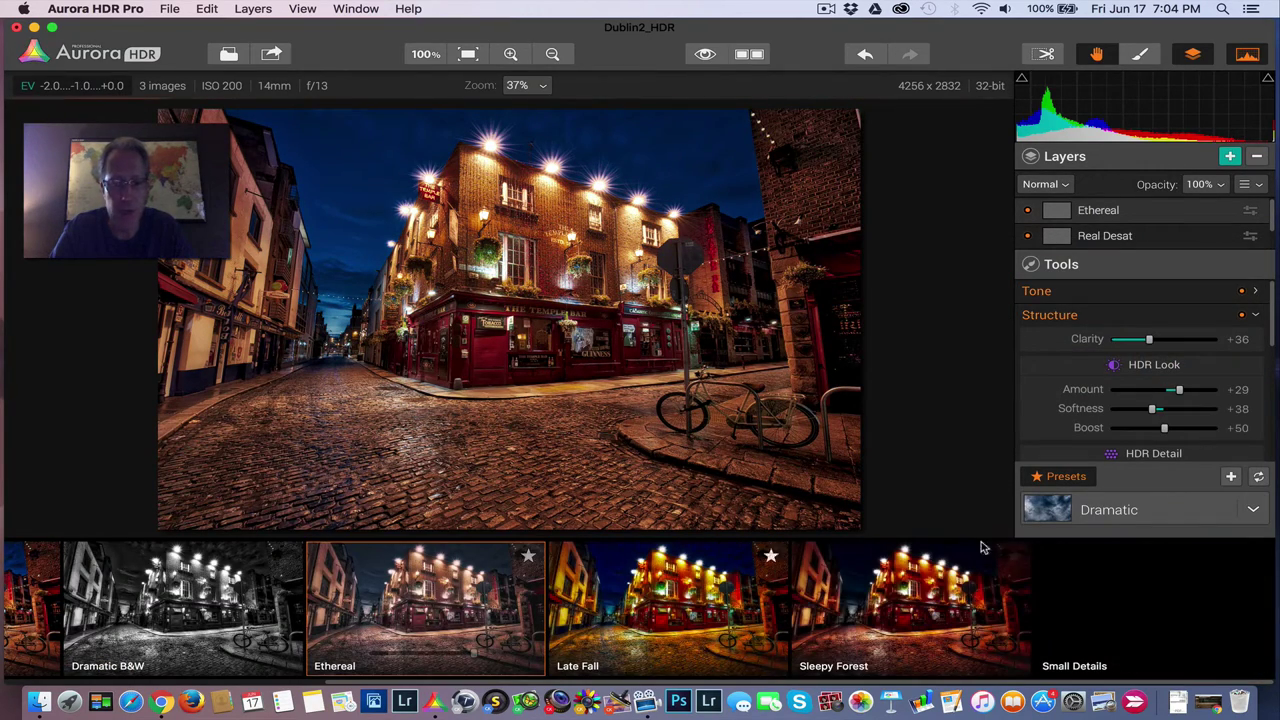
left_click(1064, 477)
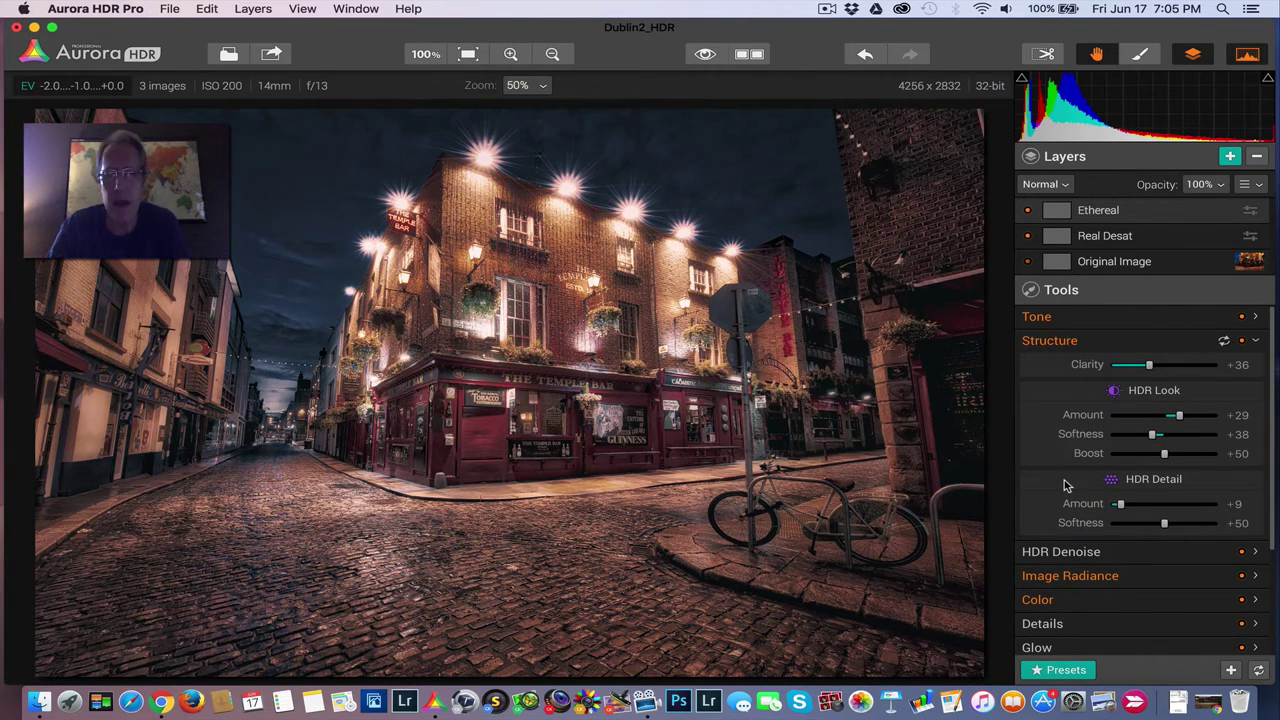
- Lower the Ethereal layer to 54% opacity, then compare with it hidden and against the original
left_click(1201, 186)
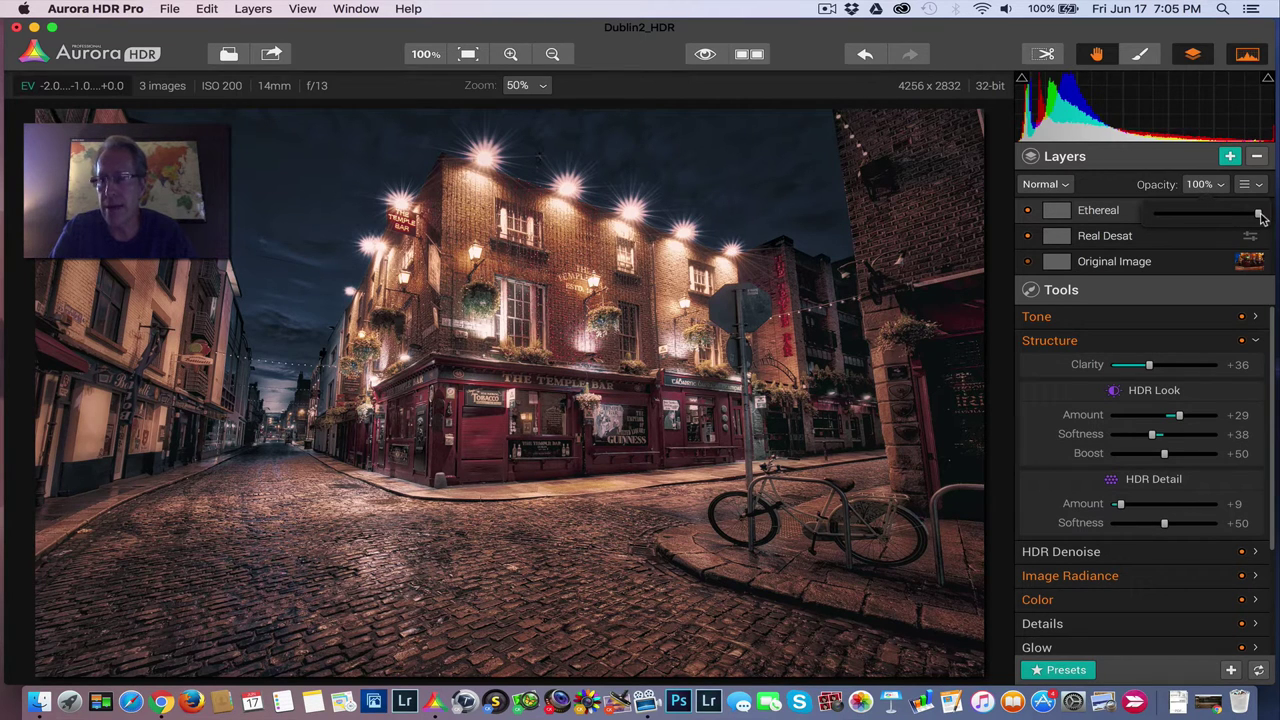
left_click_drag(1260, 215, 1213, 216)
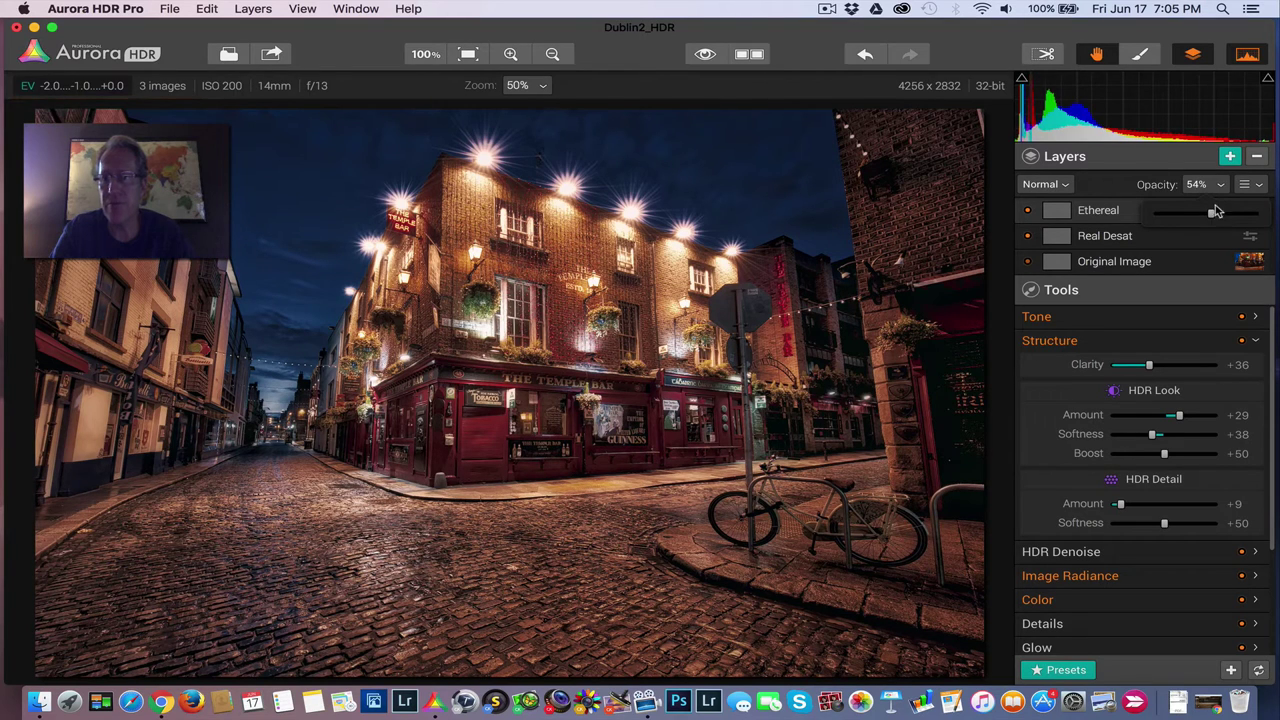
left_click(1212, 186)
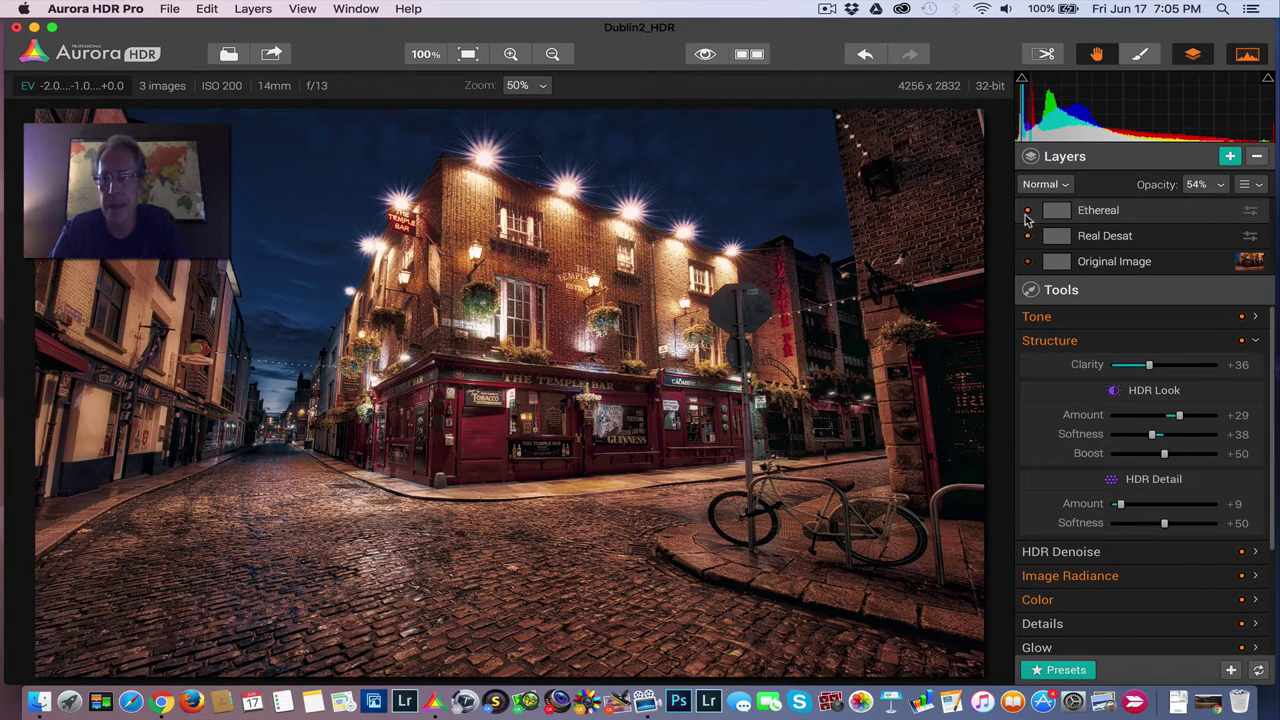
left_click(1027, 211)
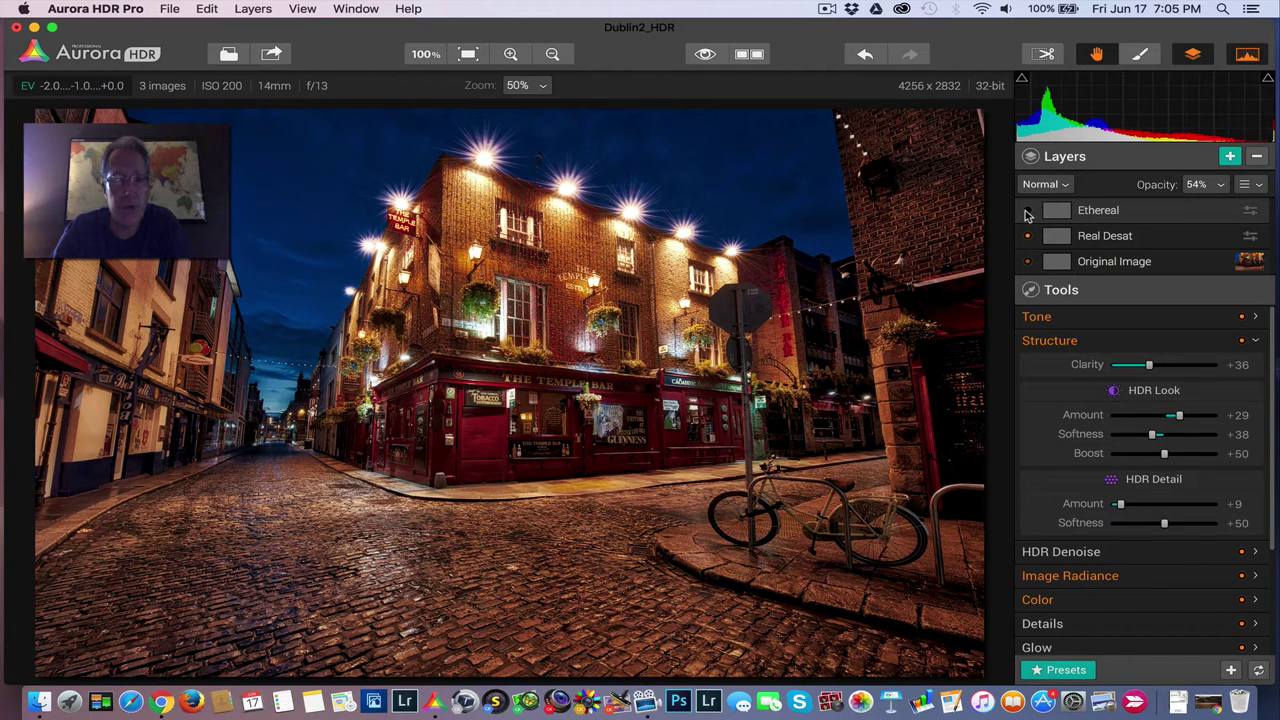
left_click(1026, 212)
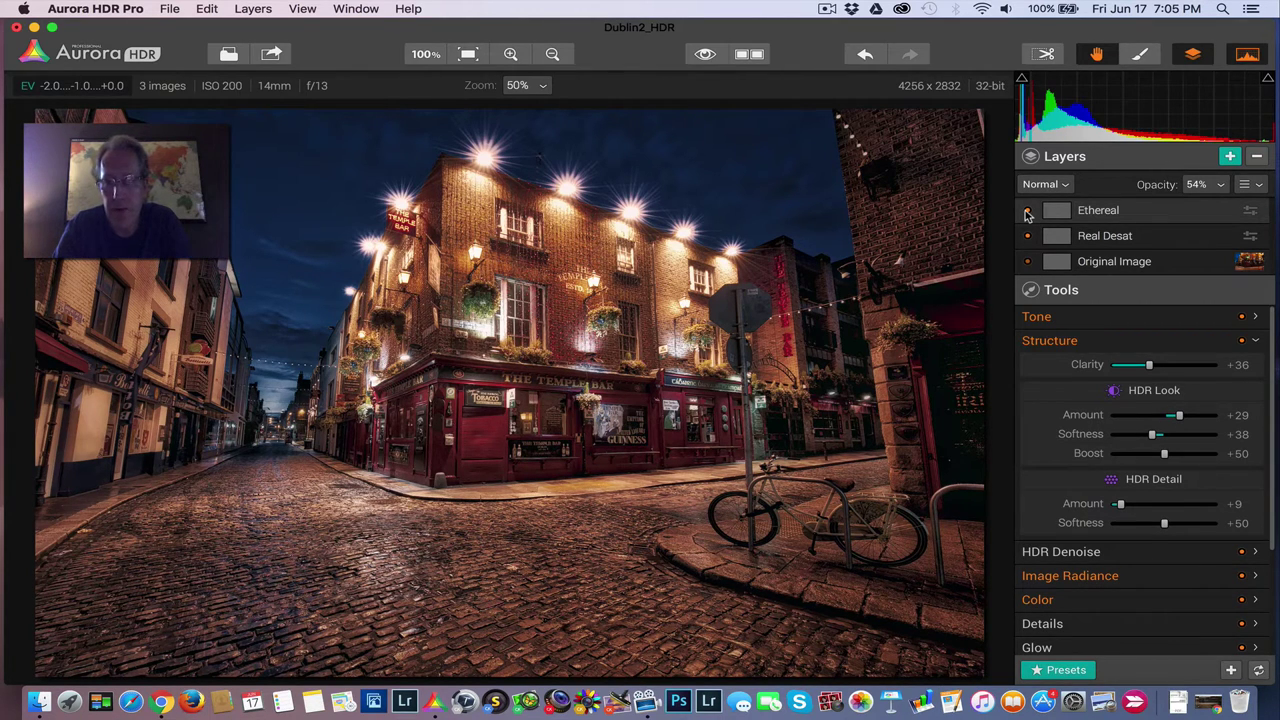
left_click(706, 55)
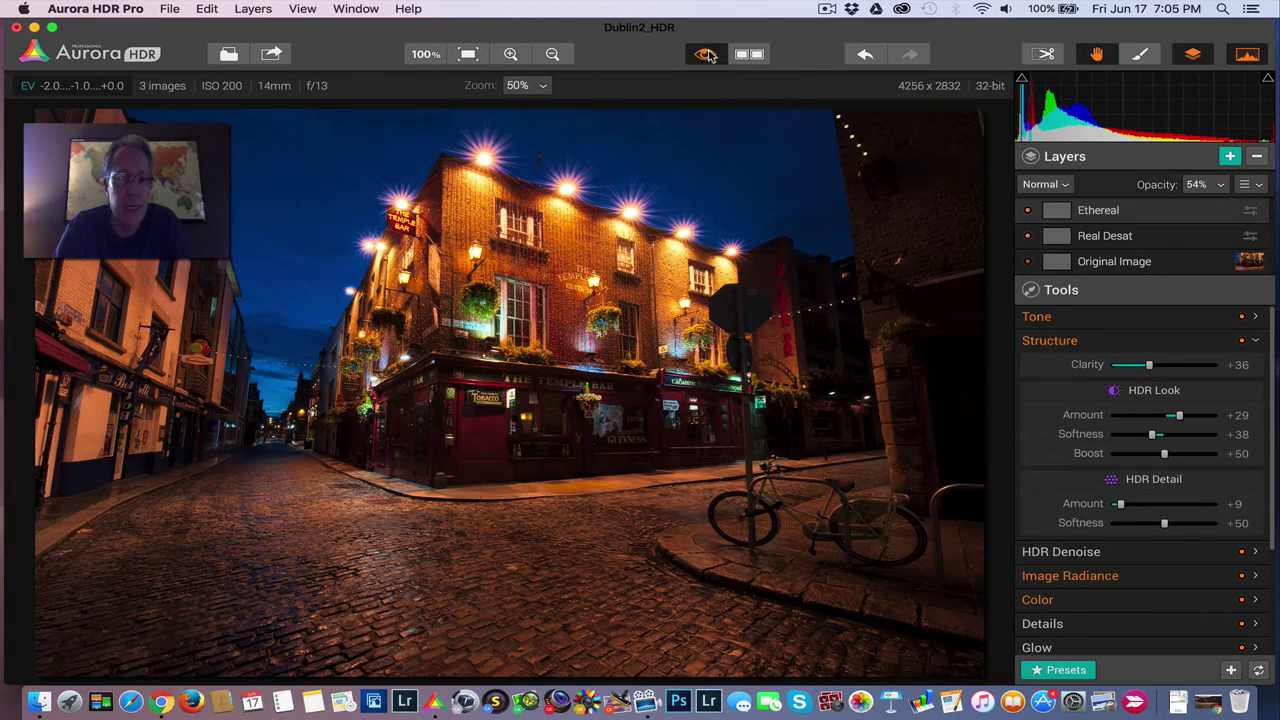
left_click(706, 55)
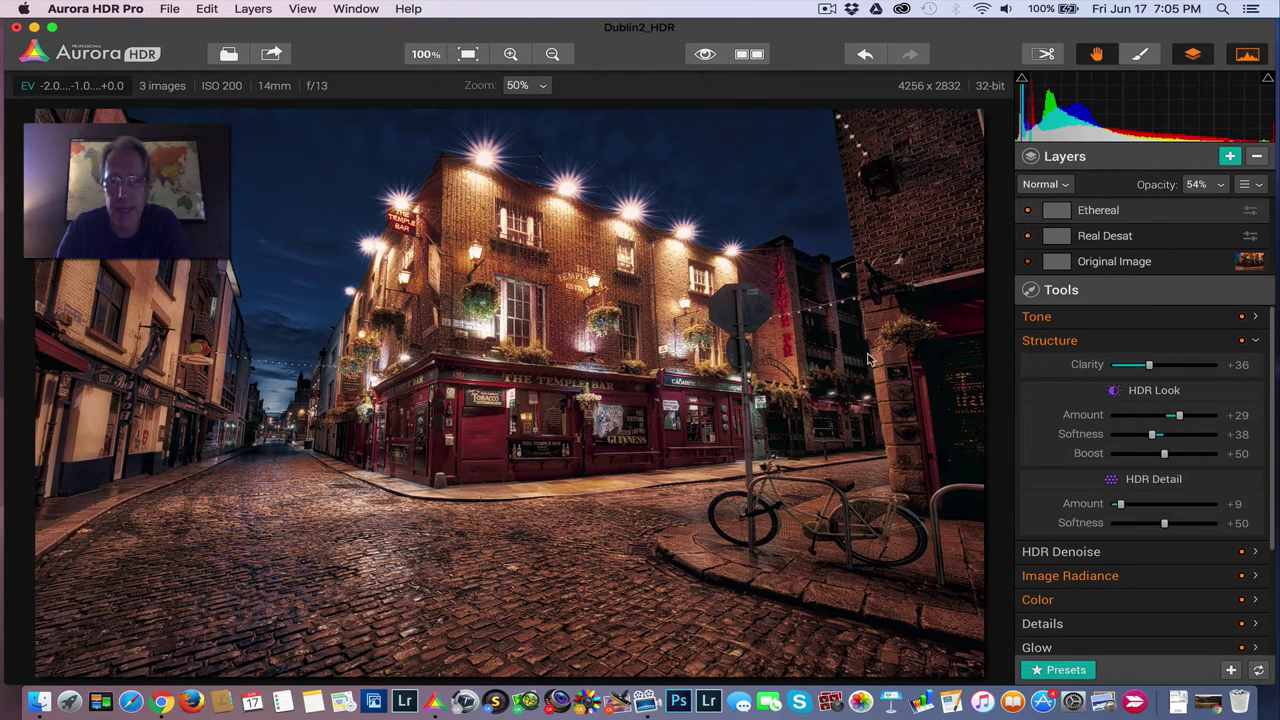
left_click(706, 55)
left_click(706, 55)
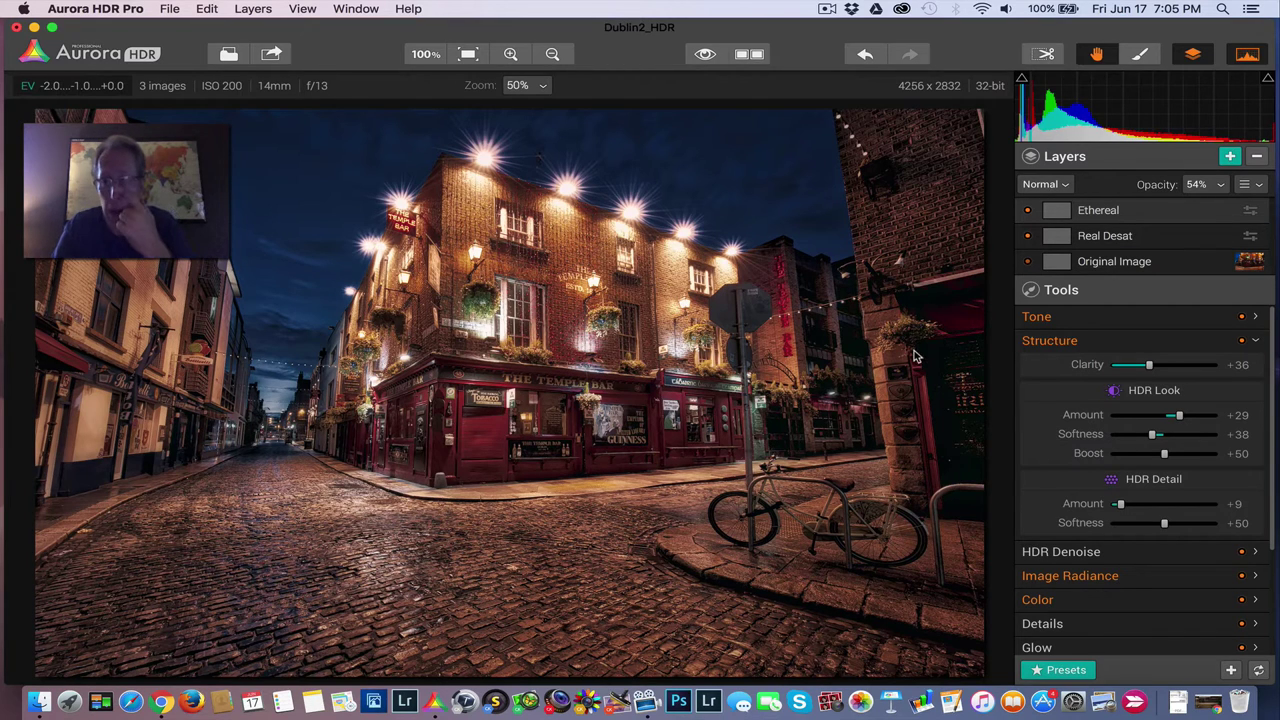
- Add a new top layer named Colors and collapse the Structure tools
left_click(1230, 156)
type("colors")
key("Return")
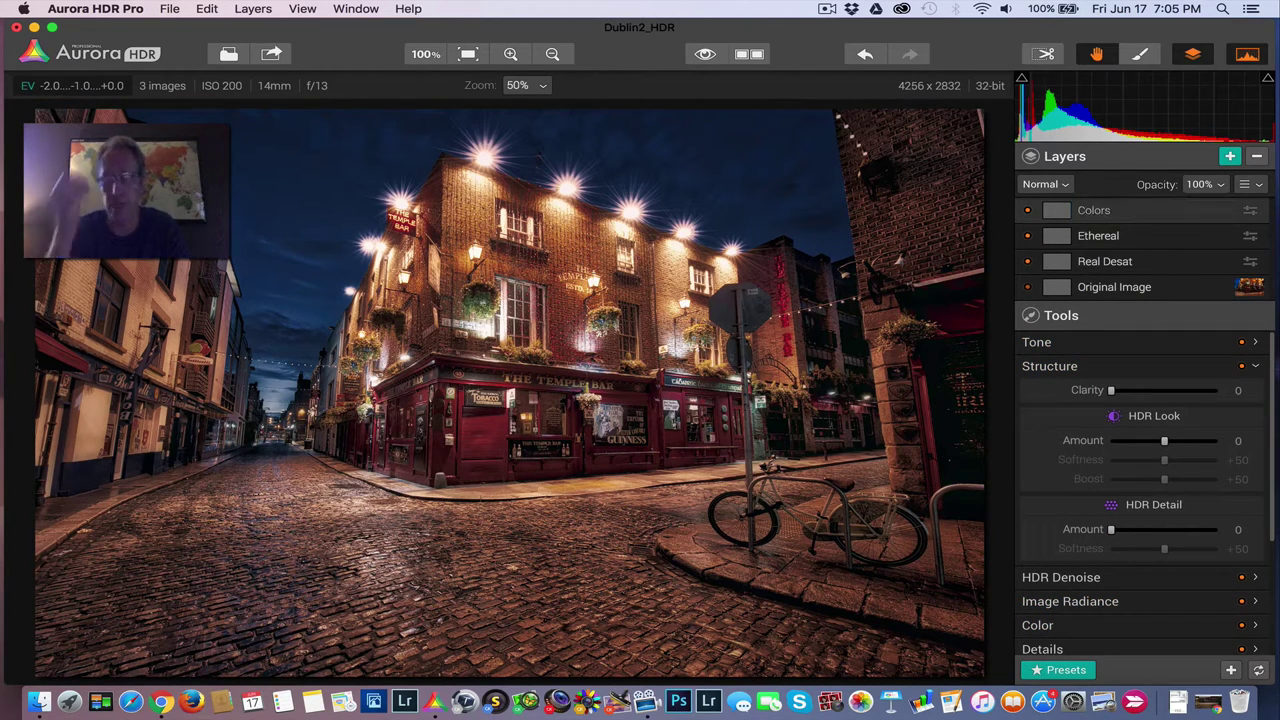
left_click(1120, 370)
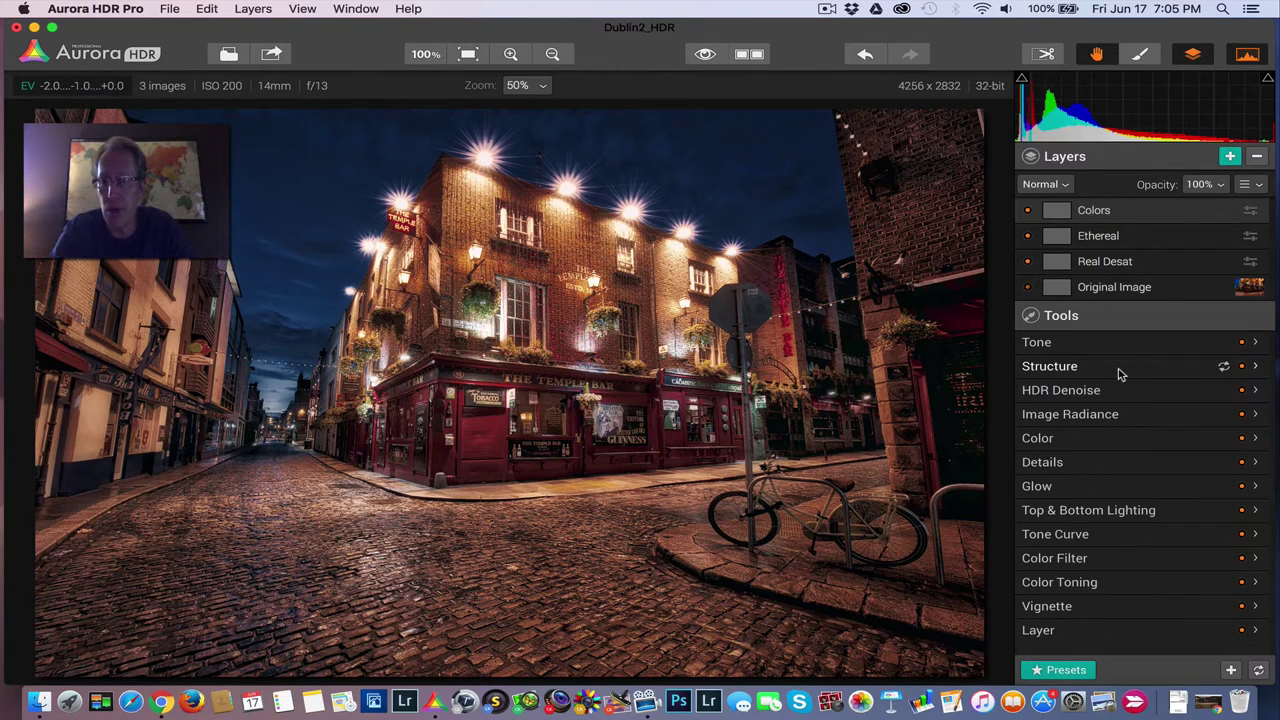
- Try the Color Toning swatches and settle on the second, bluish one (highlight tint +198, shadow tint +220)
left_click(1085, 583)
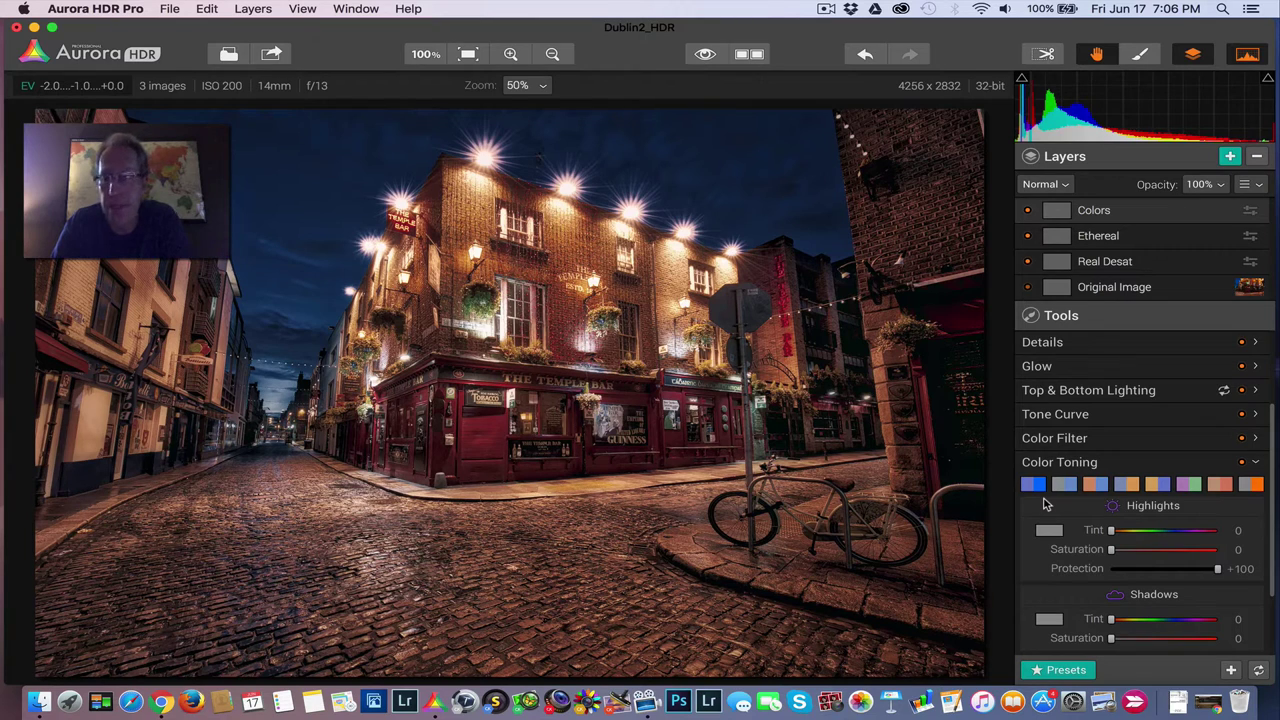
scroll(1115, 566, "down", 2)
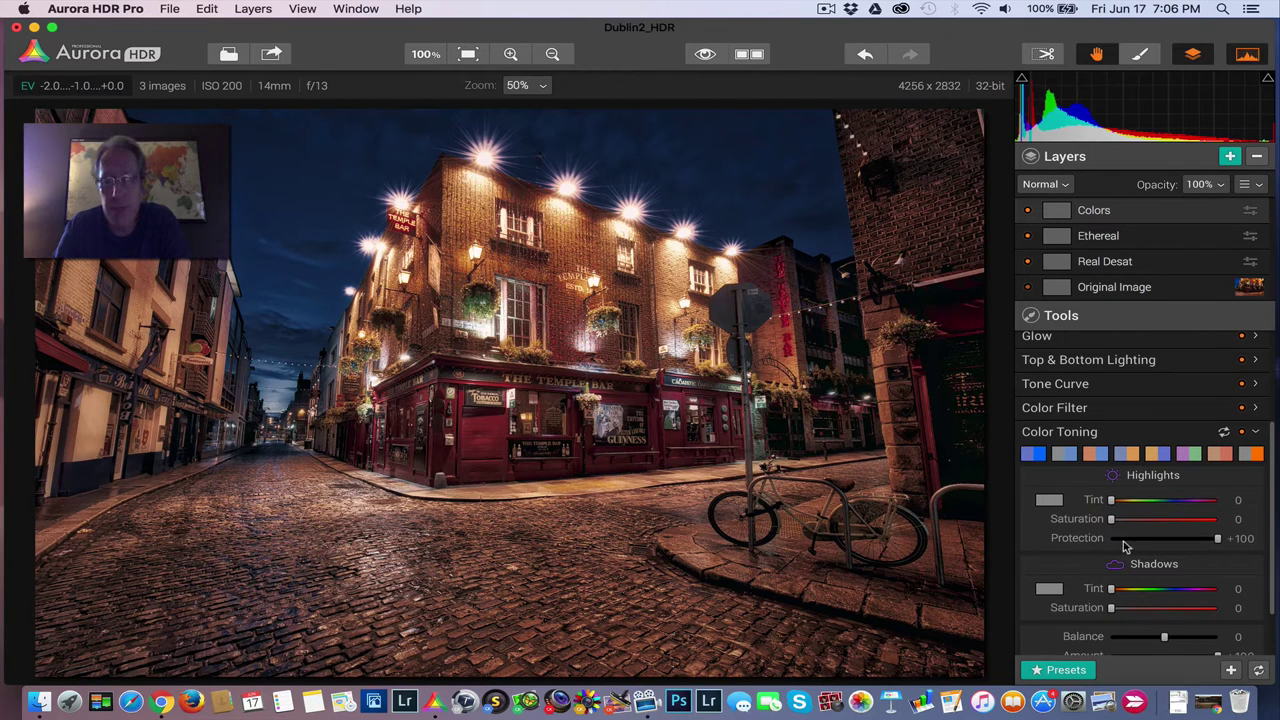
left_click(1034, 456)
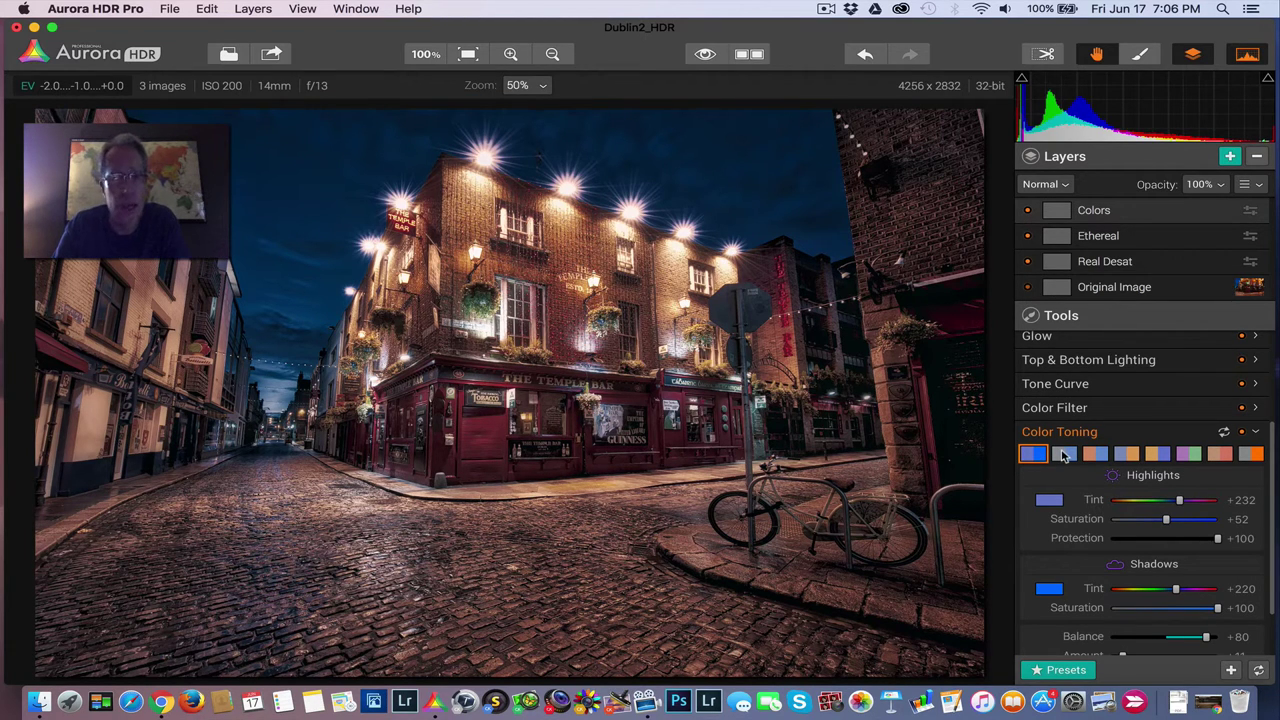
left_click(1064, 455)
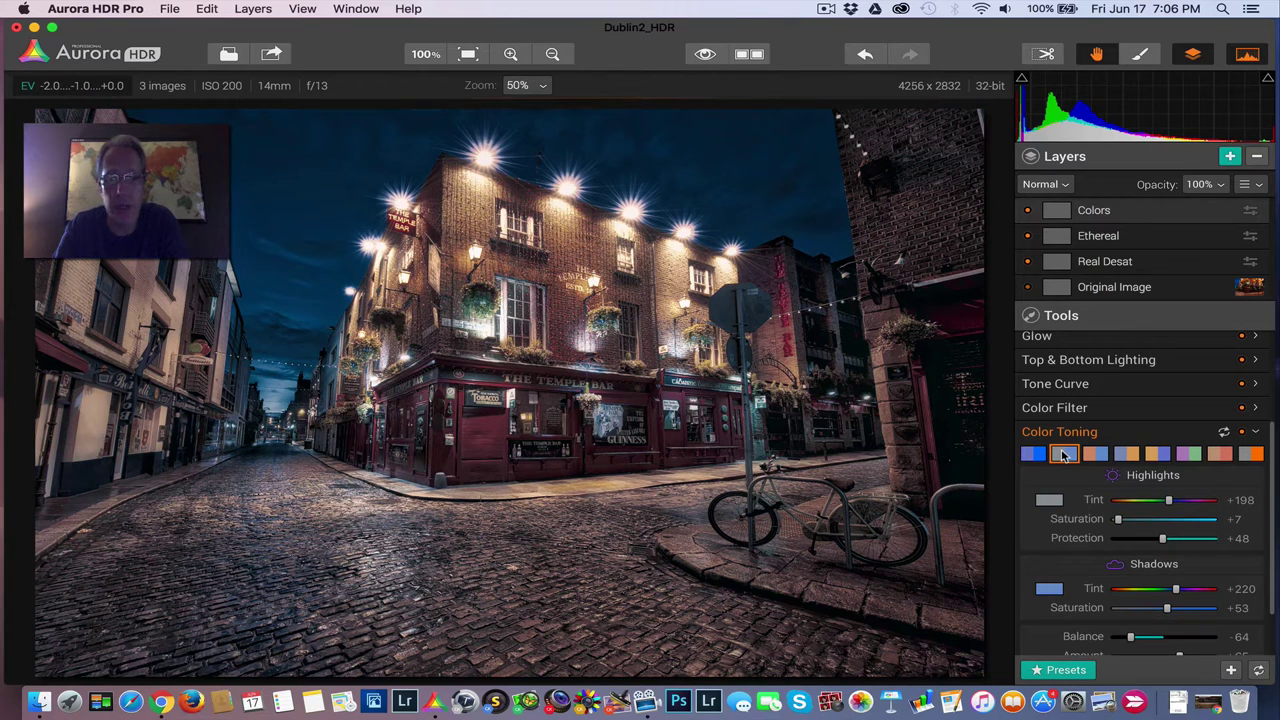
left_click(1095, 457)
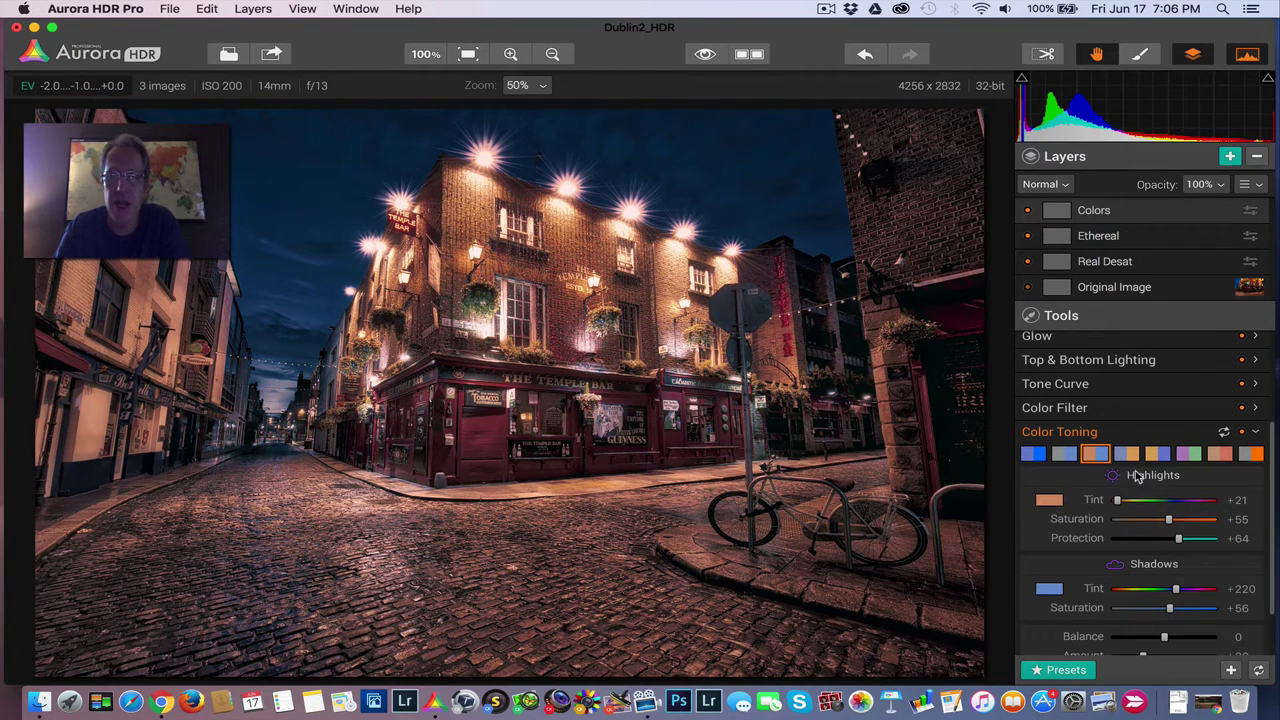
left_click(1131, 455)
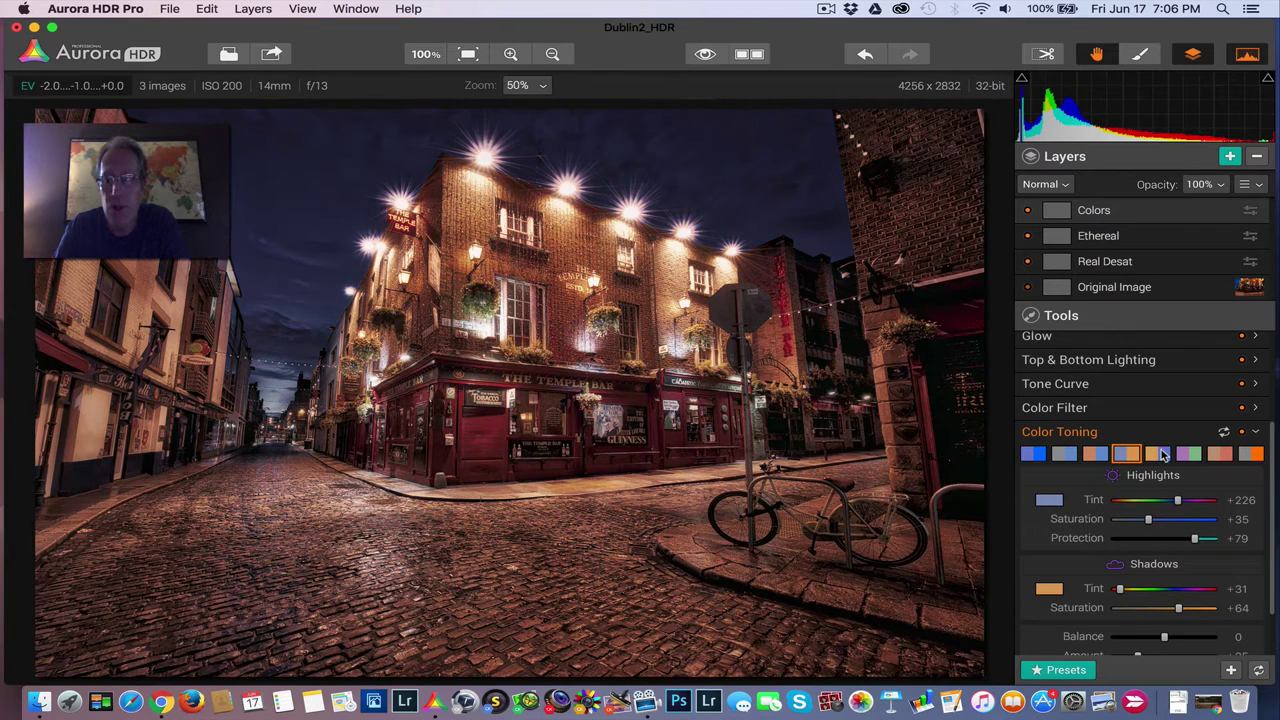
left_click(1163, 455)
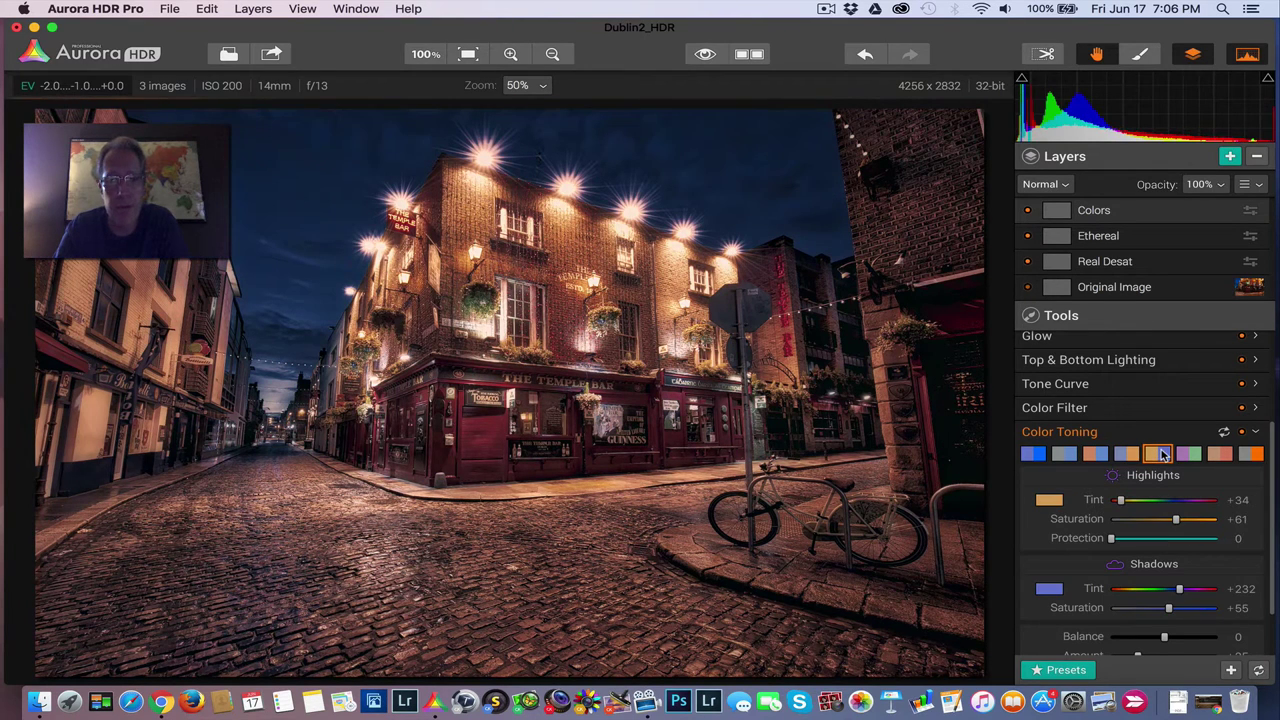
left_click(1066, 456)
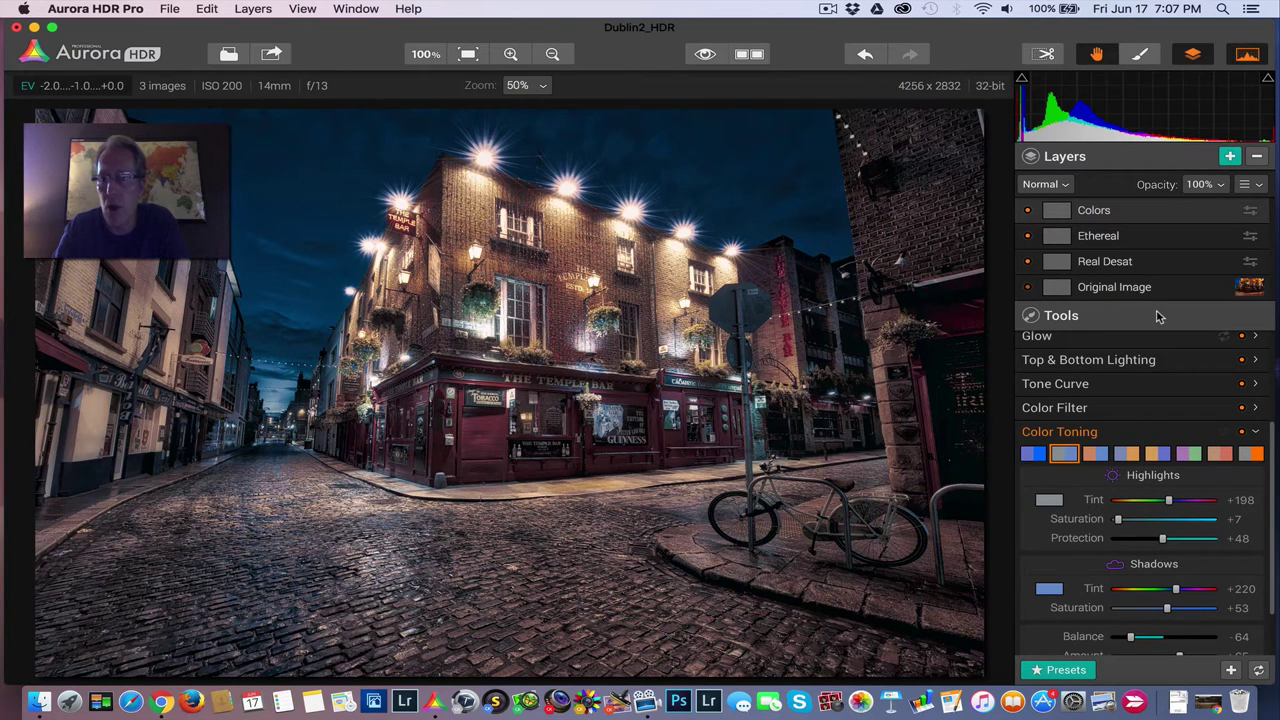
left_click(1130, 432)
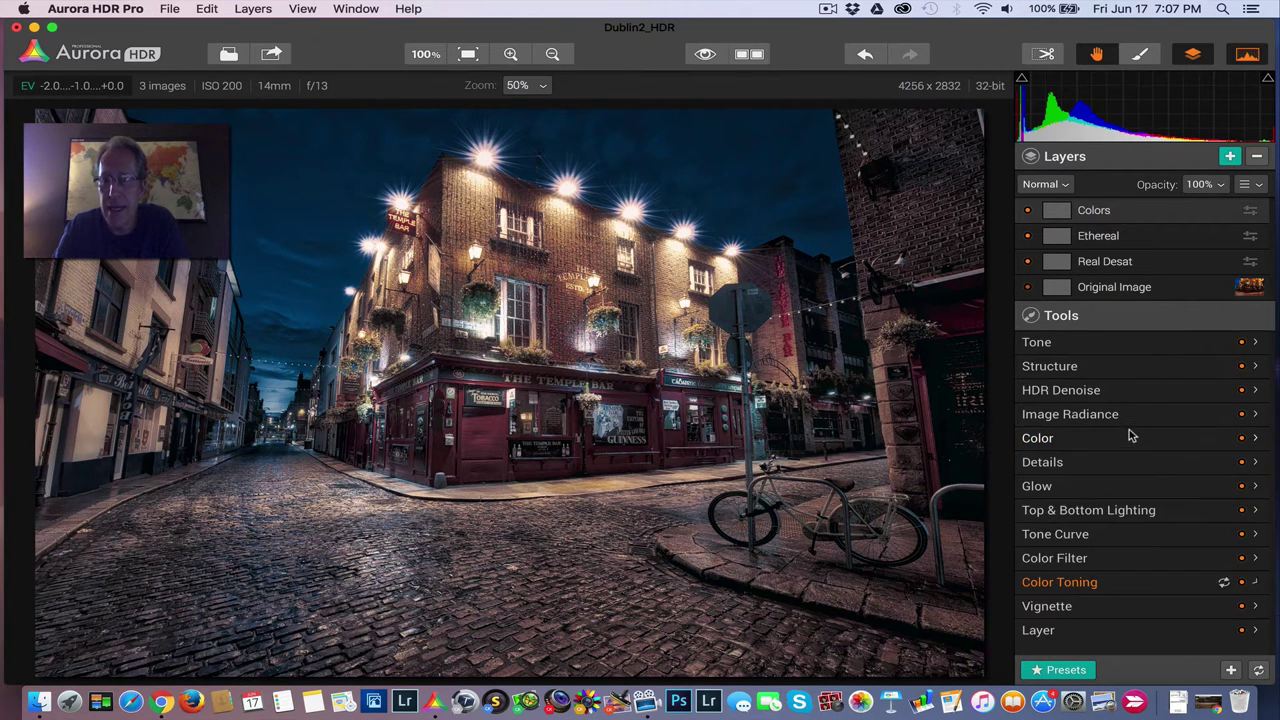
- Lower the Colors layer's opacity to 62% and toggle its visibility to compare
left_click(1212, 186)
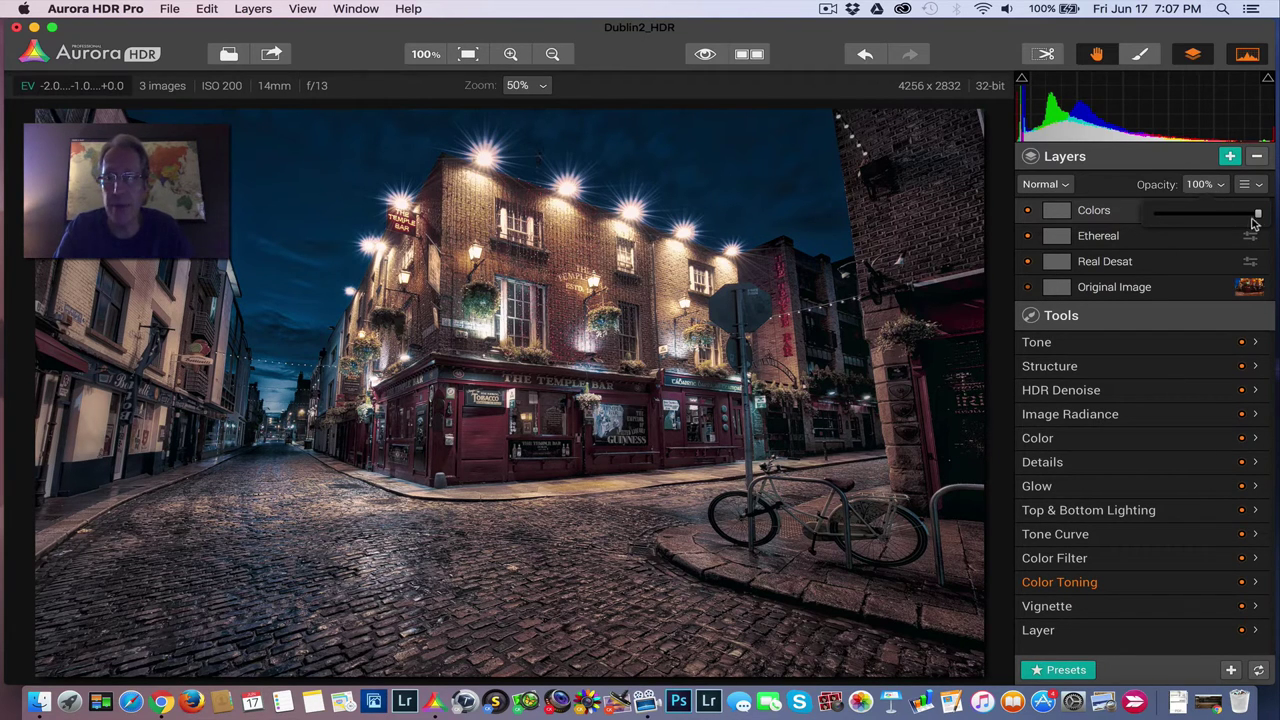
left_click_drag(1257, 215, 1219, 220)
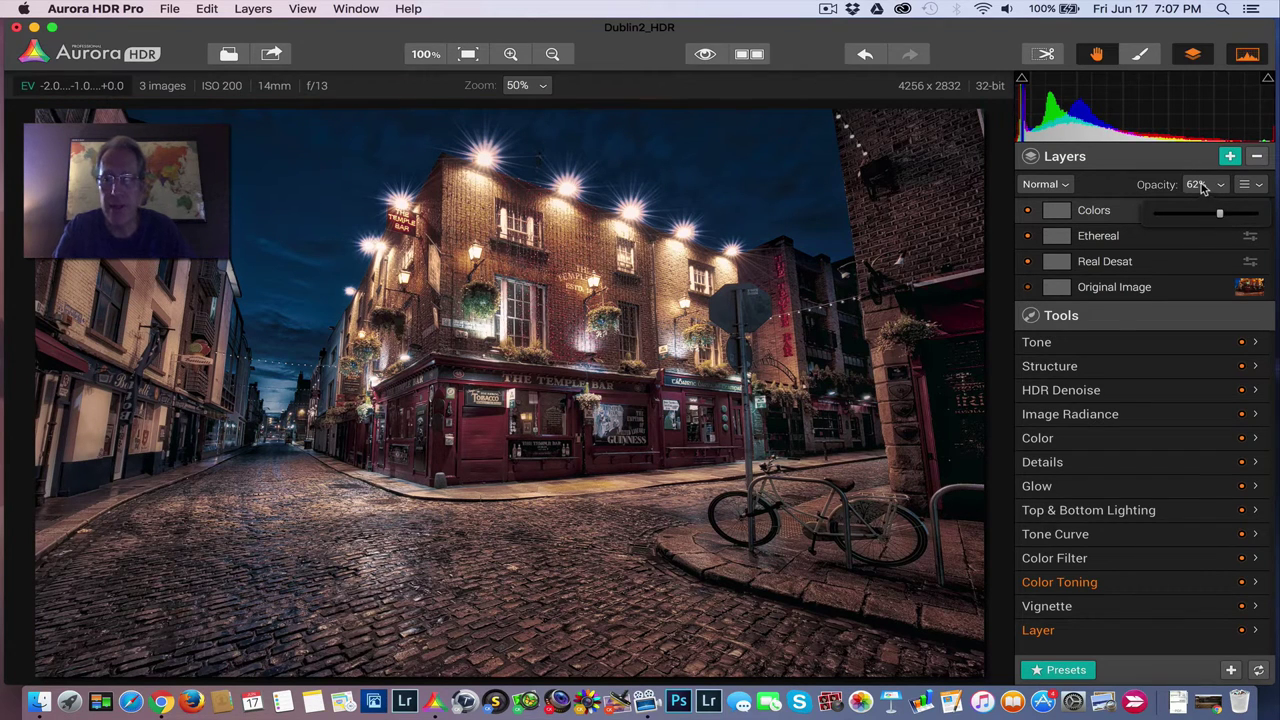
left_click(1198, 187)
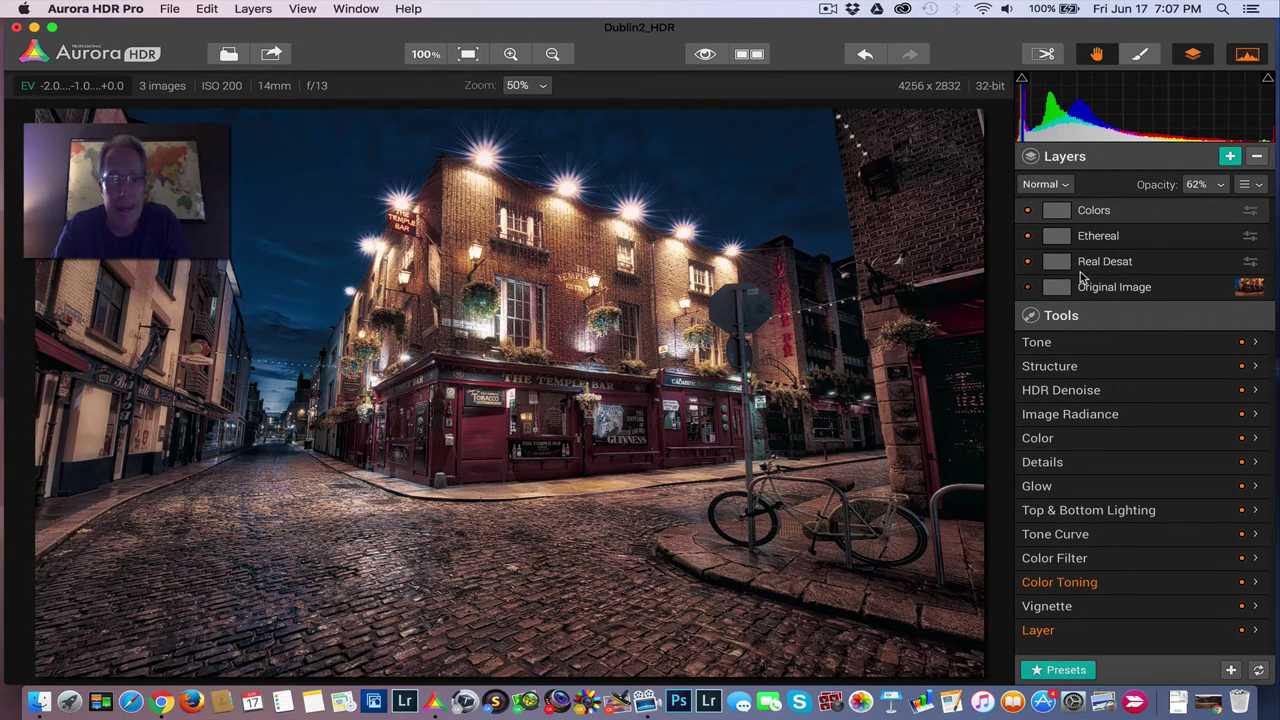
left_click(1029, 212)
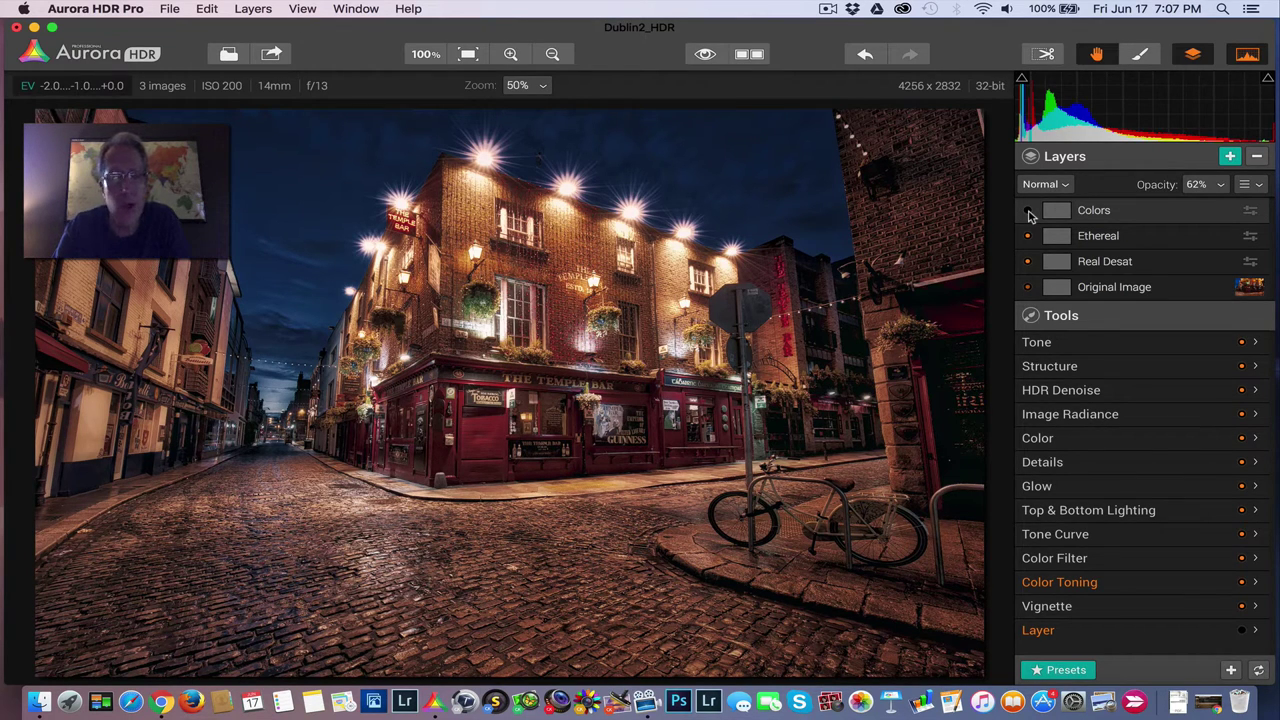
left_click(1028, 211)
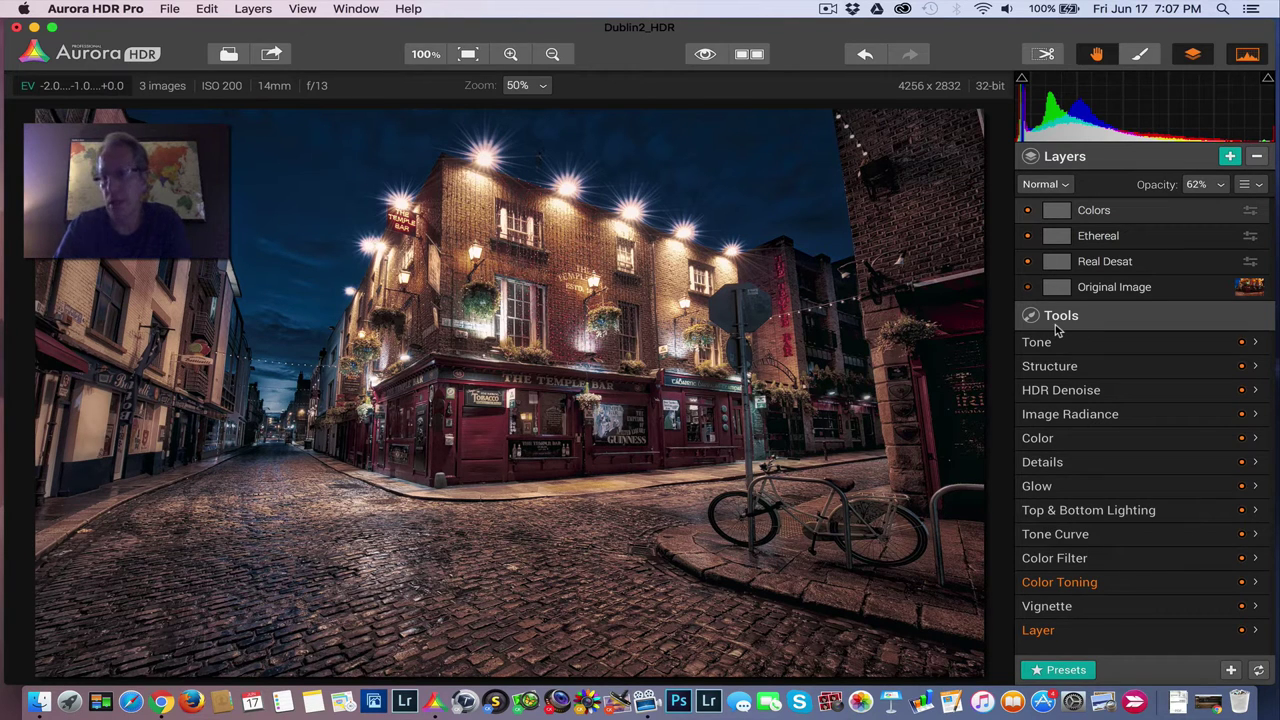
- Expand the Color tool and raise Saturation to +22 and Vibrance to +24
left_click(1121, 439)
scroll(1121, 475, "down", 3)
left_click_drag(1165, 401, 1179, 424)
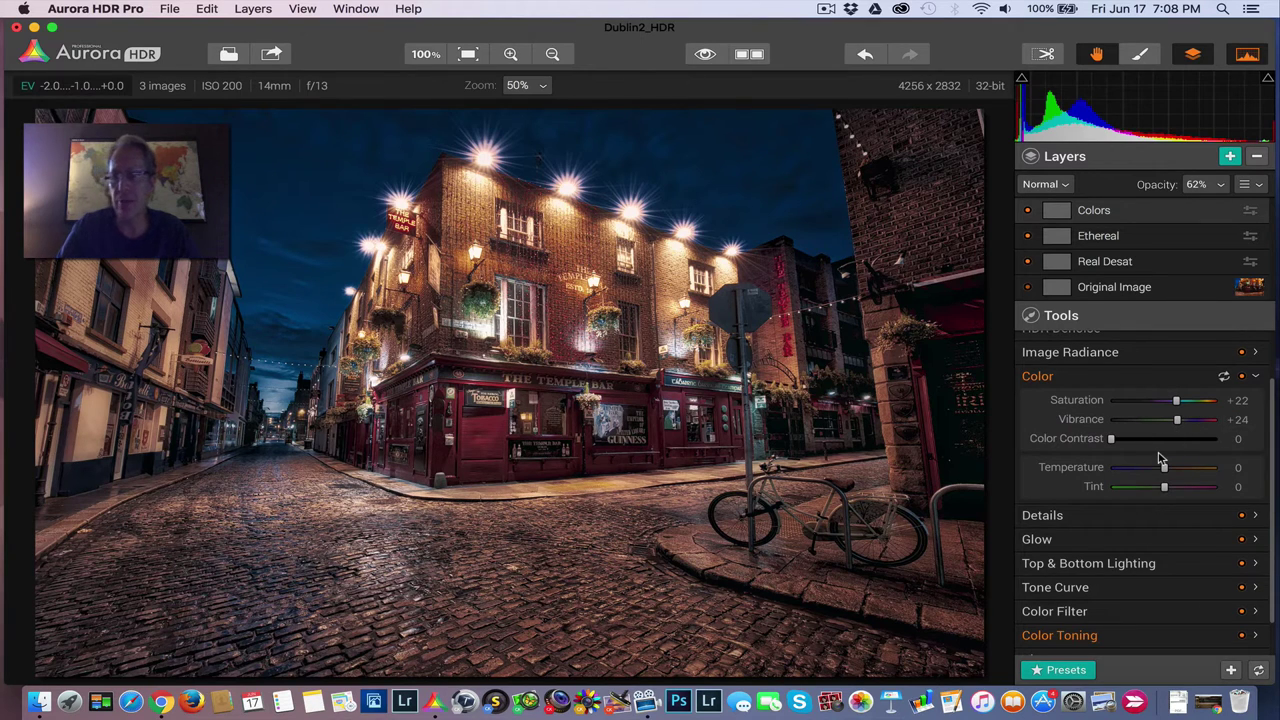
- Set Temperature -7 and Tint +3 on the Colors layer, then compare with Color and the layer toggled
scroll(1160, 458, "down", 1)
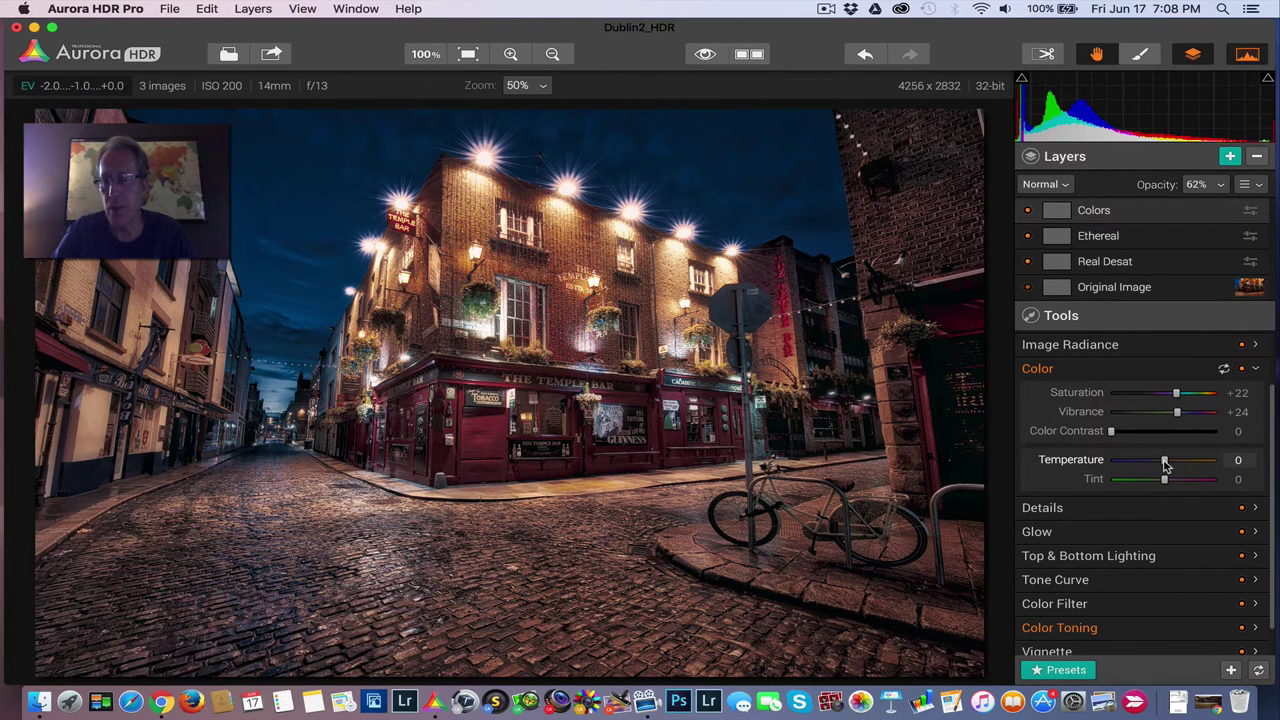
left_click_drag(1165, 463, 1161, 465)
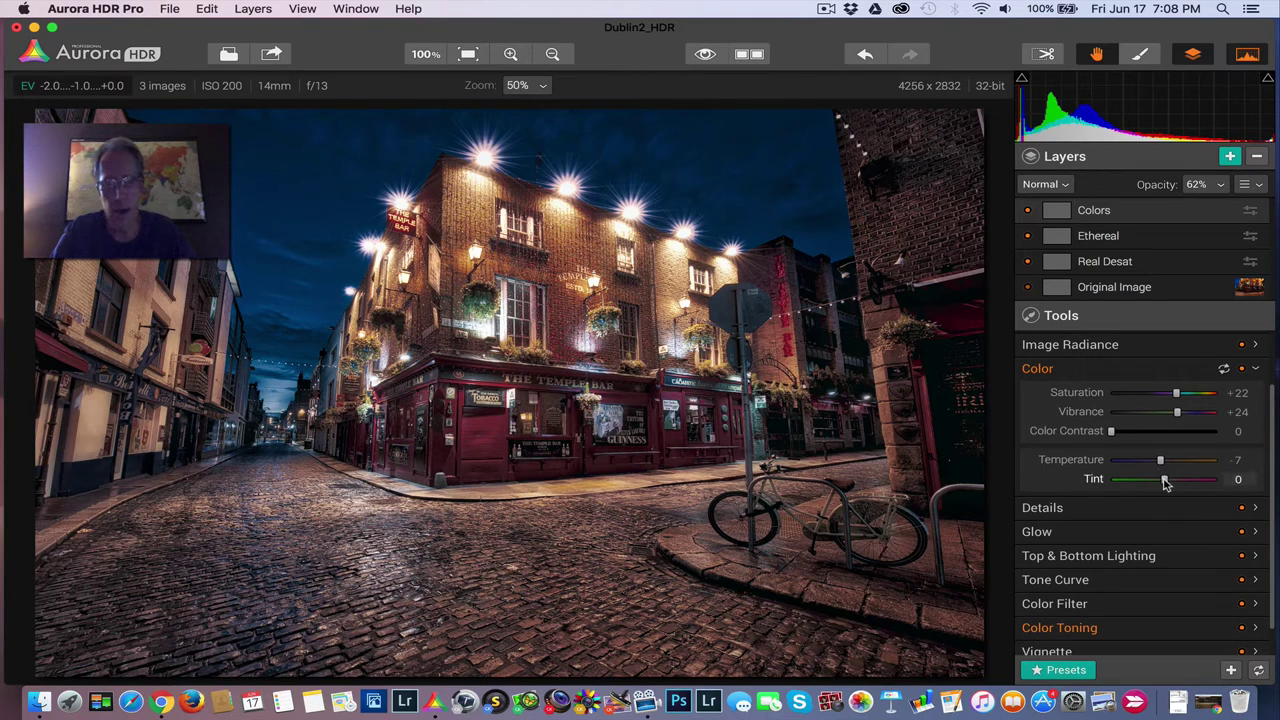
left_click_drag(1165, 481, 1168, 481)
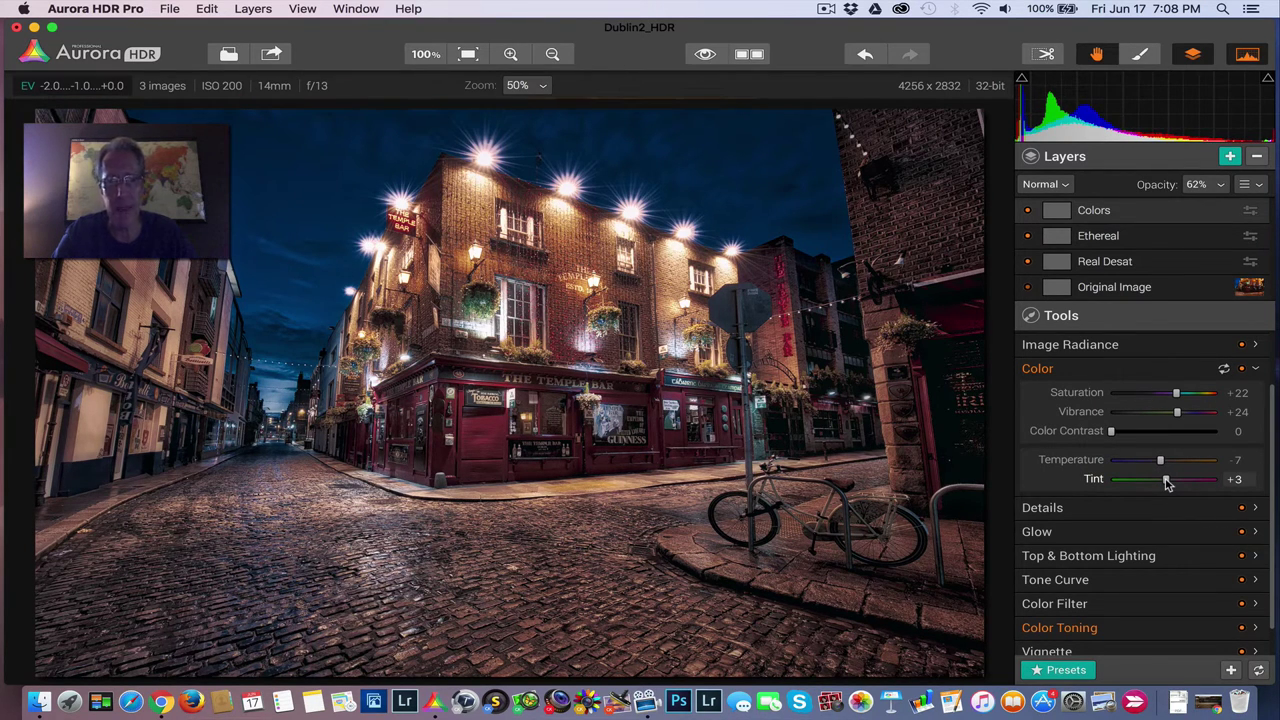
left_click(1242, 370)
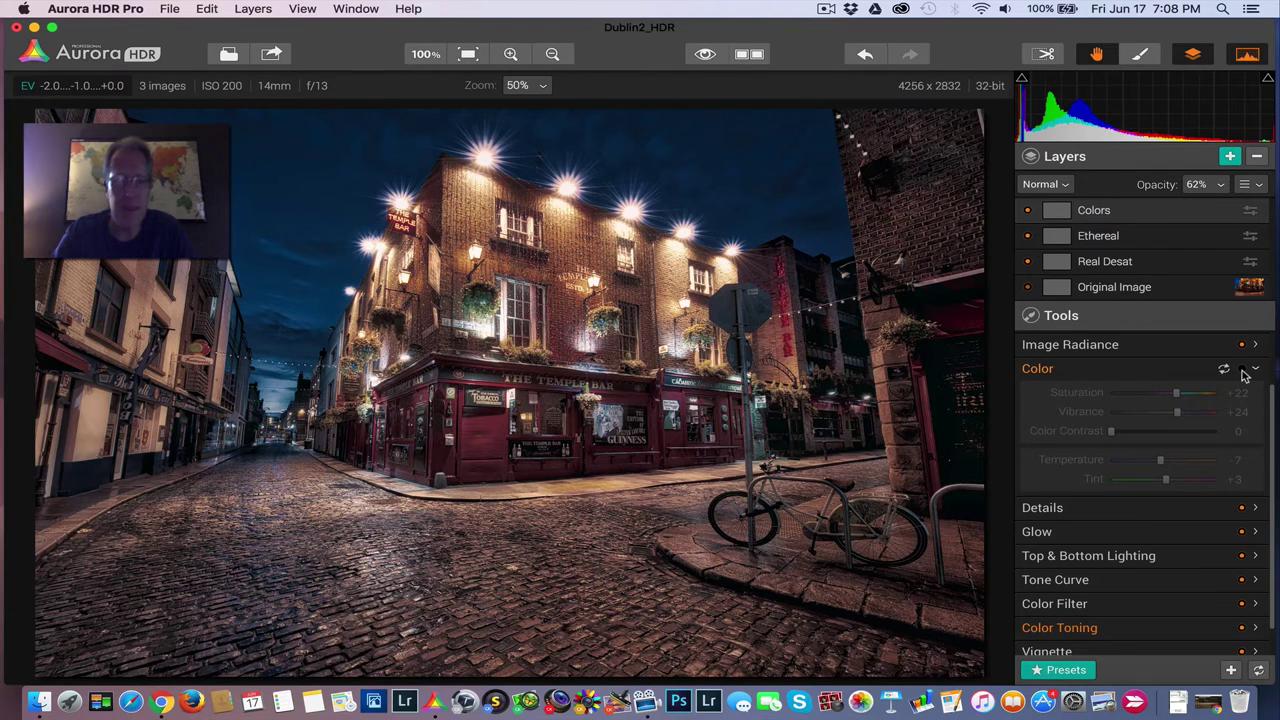
left_click(1242, 370)
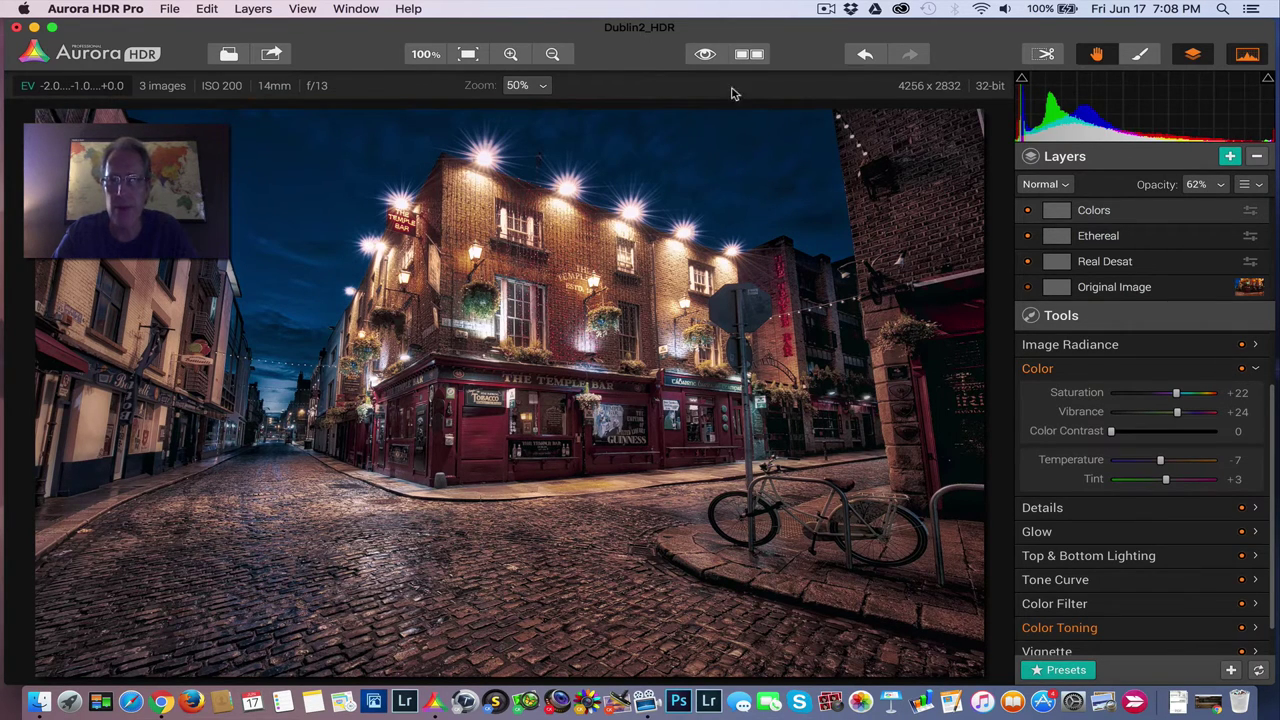
left_click(1028, 212)
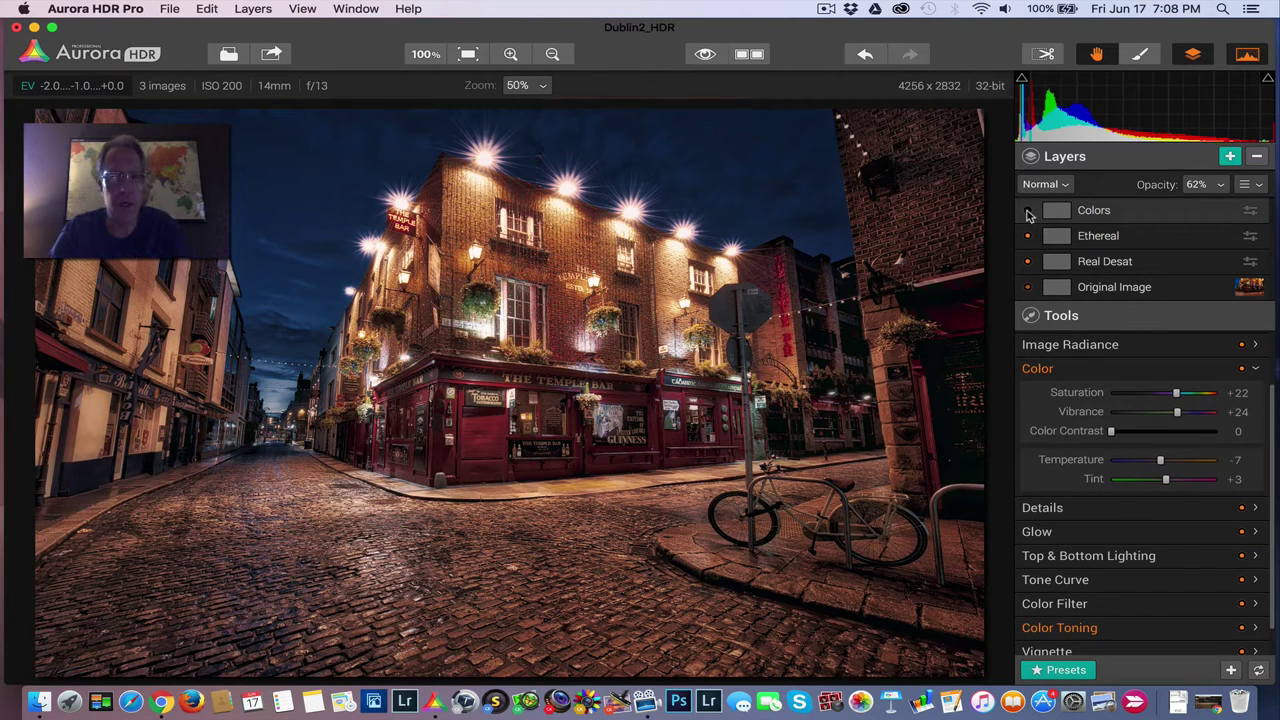
left_click(1028, 212)
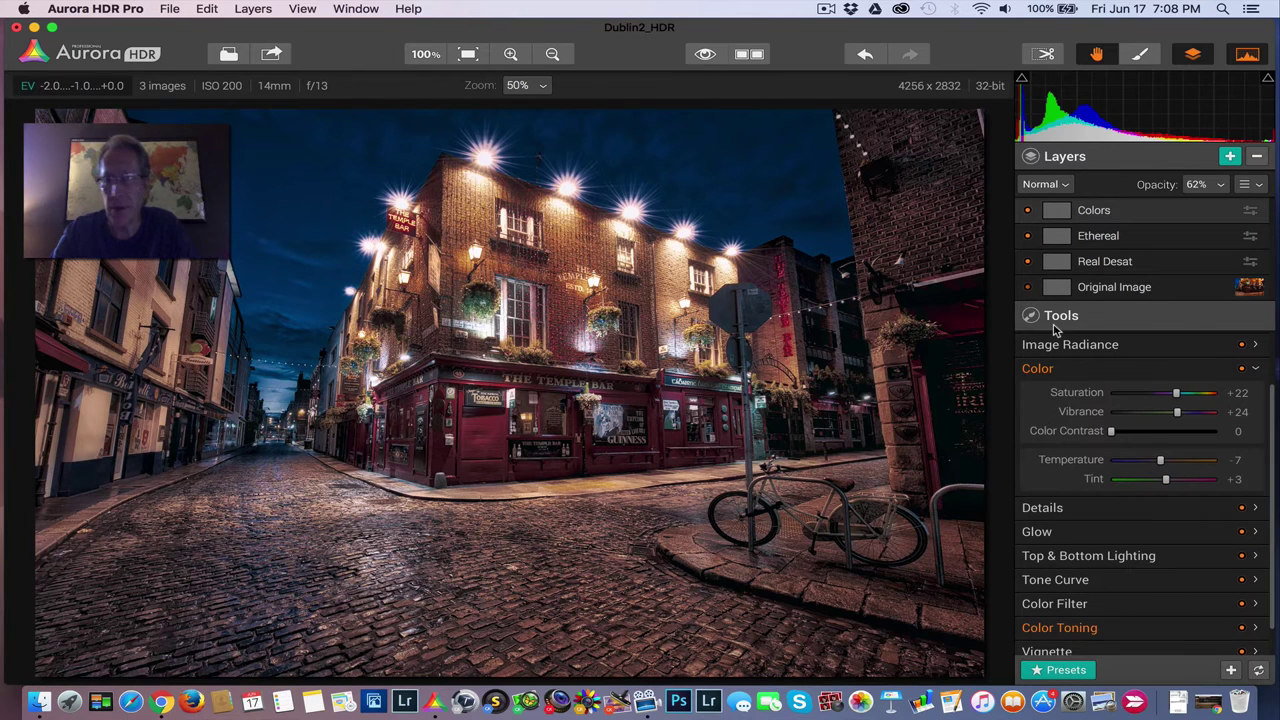
- Add a new top layer named DeNoise
left_click(1230, 156)
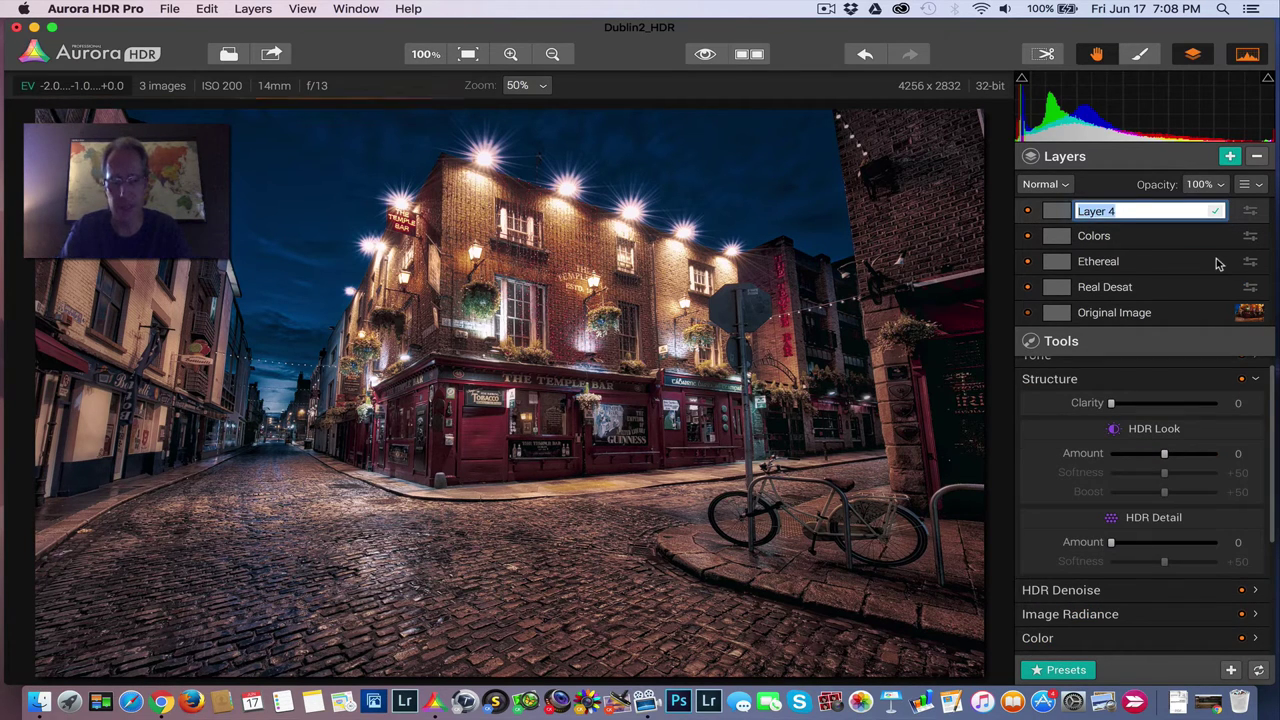
type("DeNoise")
key("Return")
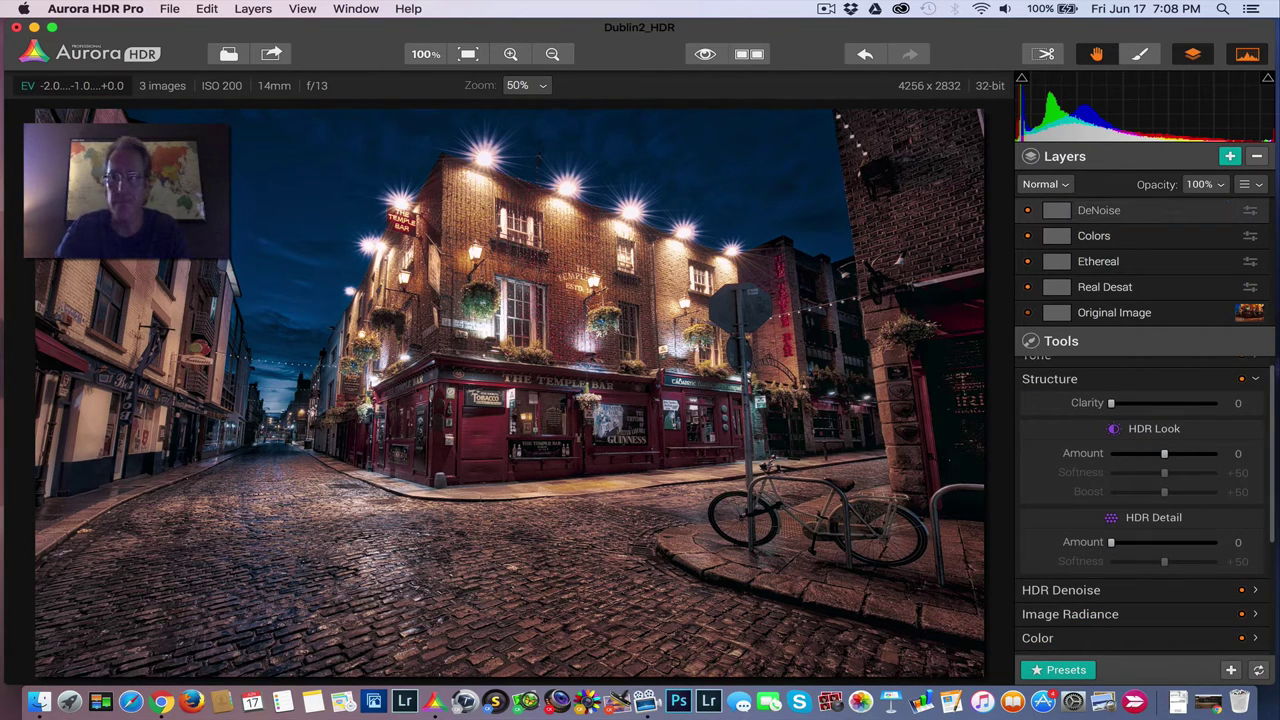
- Set HDR Denoise Amount to +21 and Smooth to +12 on the DeNoise layer
left_click(1135, 384)
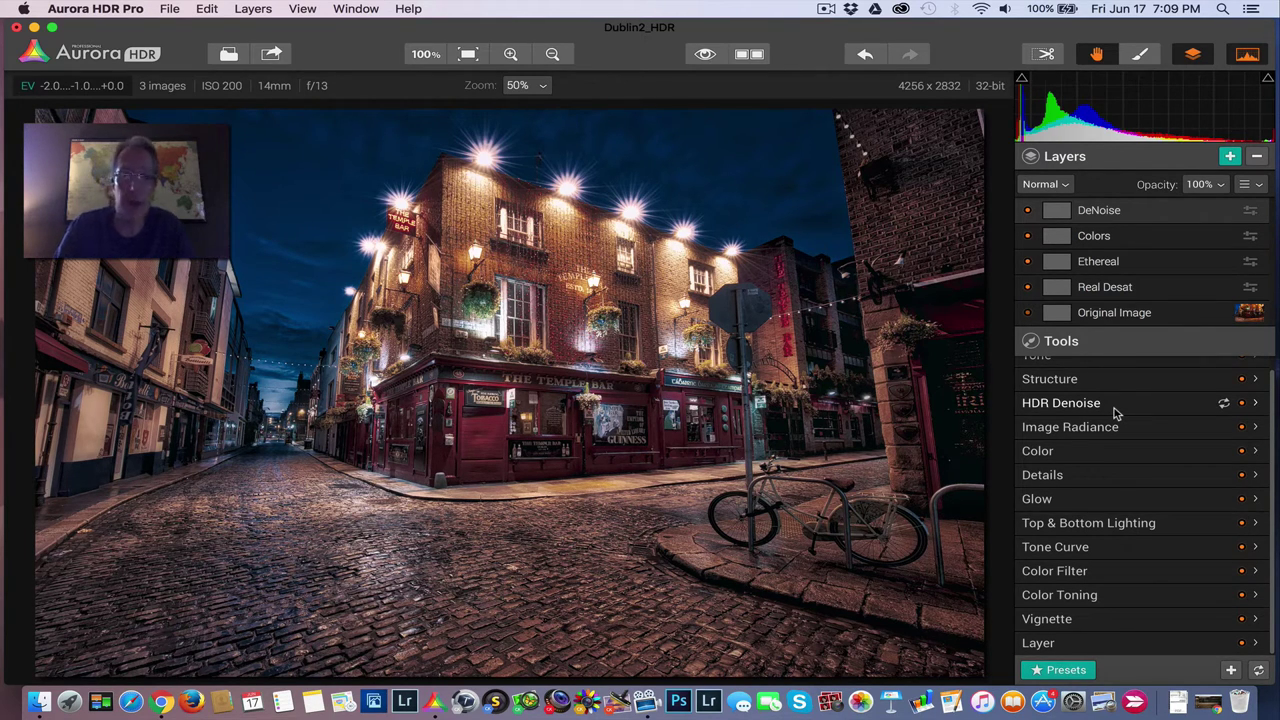
left_click(1115, 410)
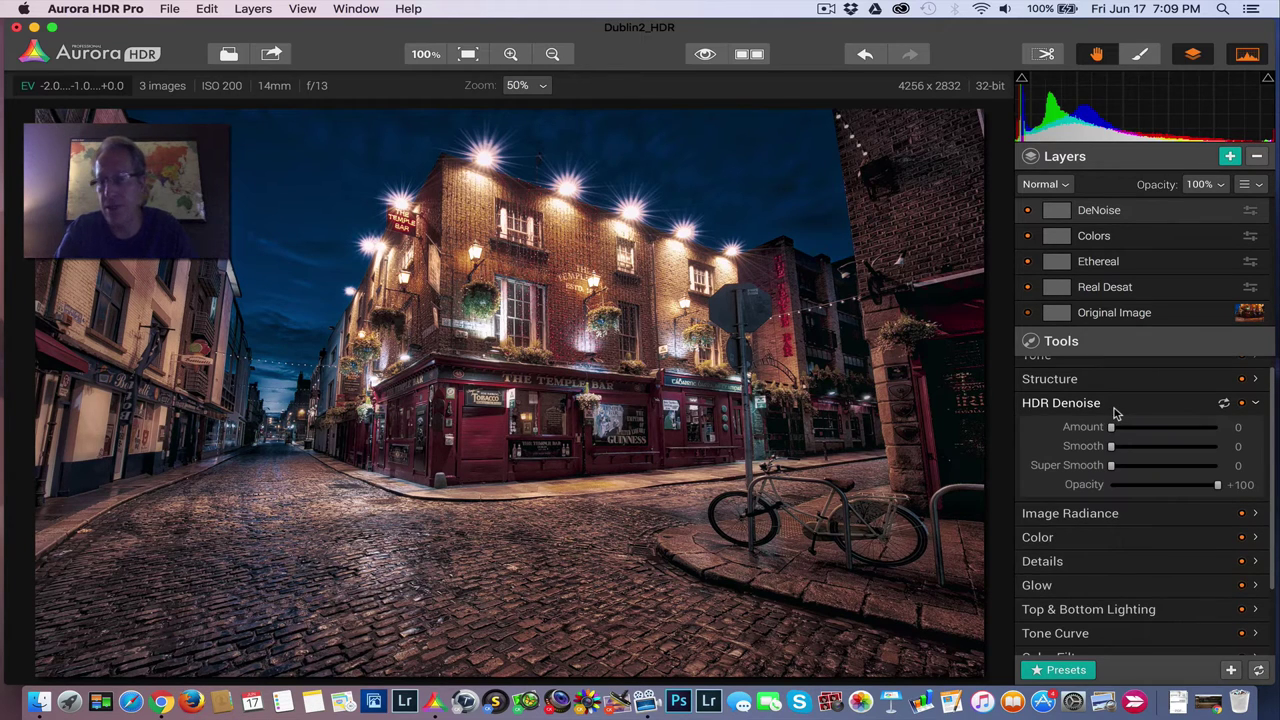
left_click_drag(1108, 428, 1122, 451)
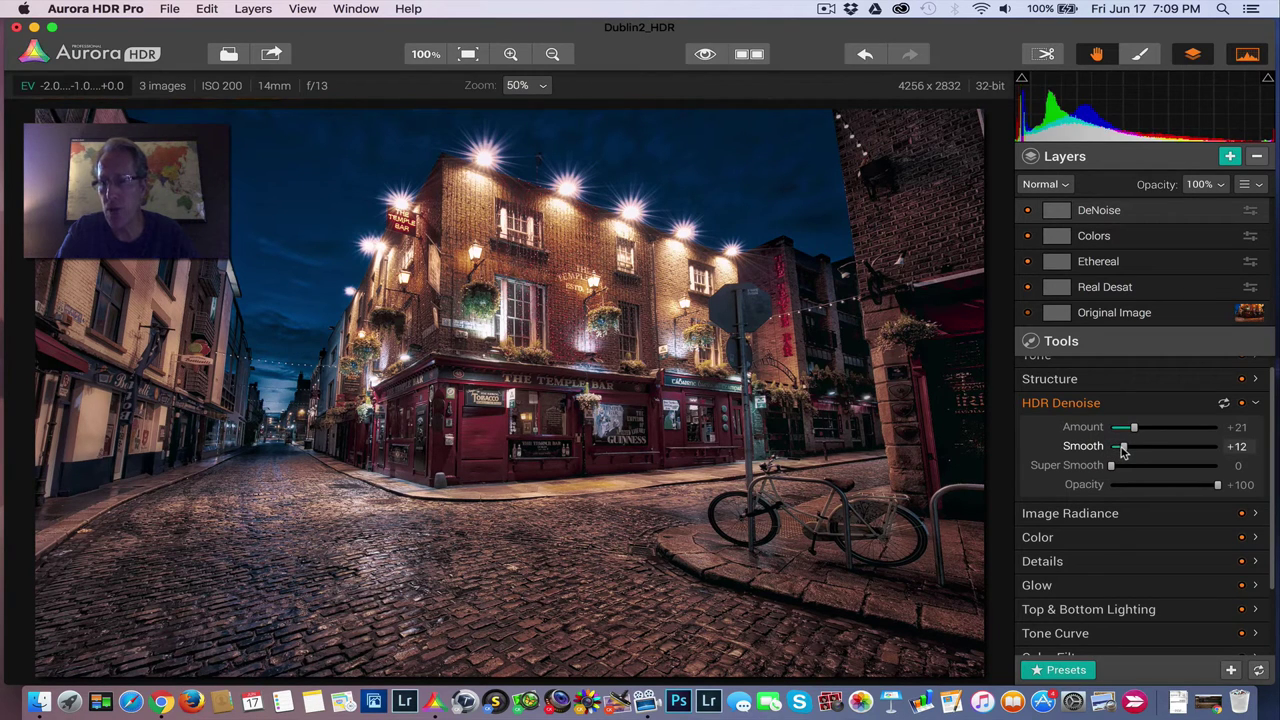
left_click(1145, 408)
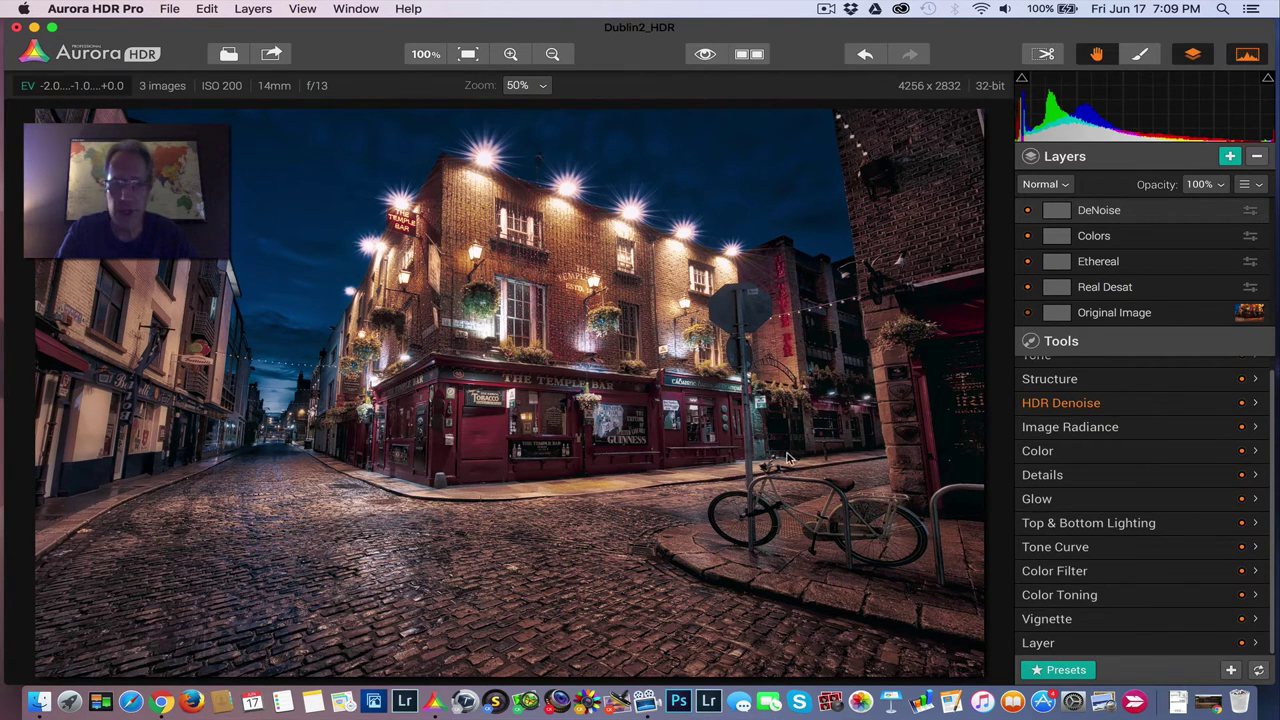
- Switch the DeNoise layer to Brush mask mode with a brush size of 85
left_click(1142, 56)
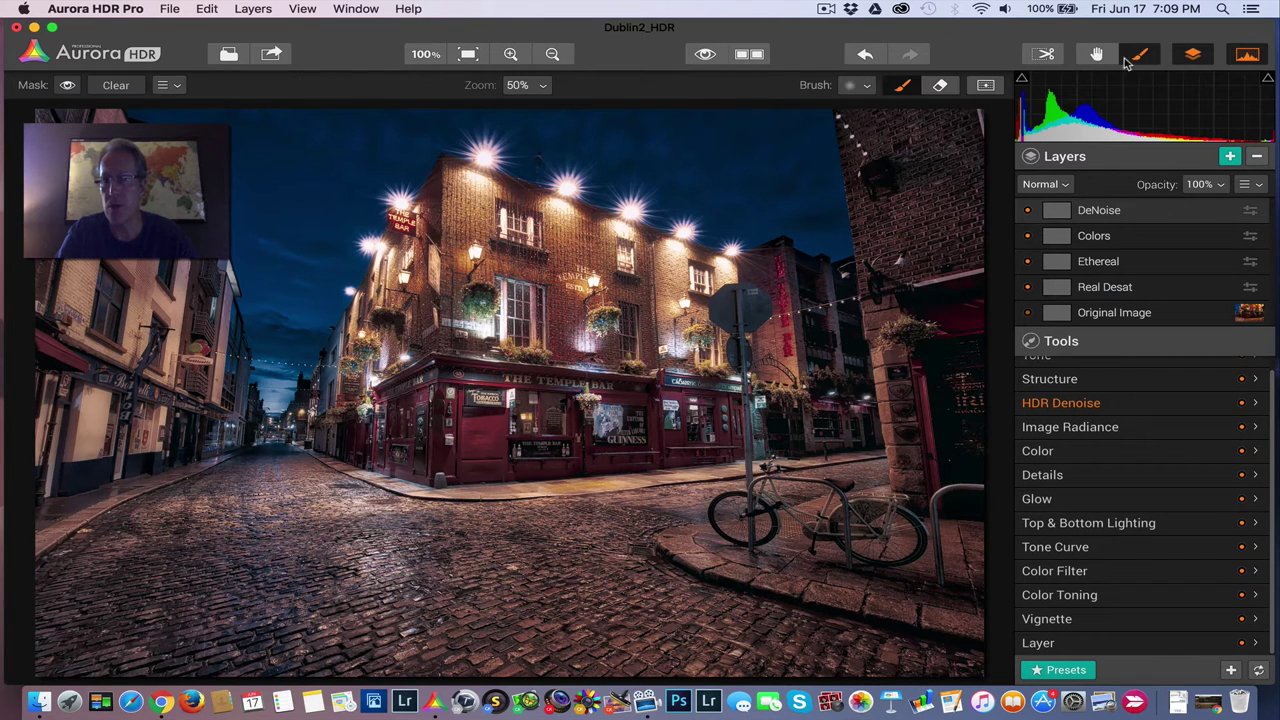
left_click(866, 88)
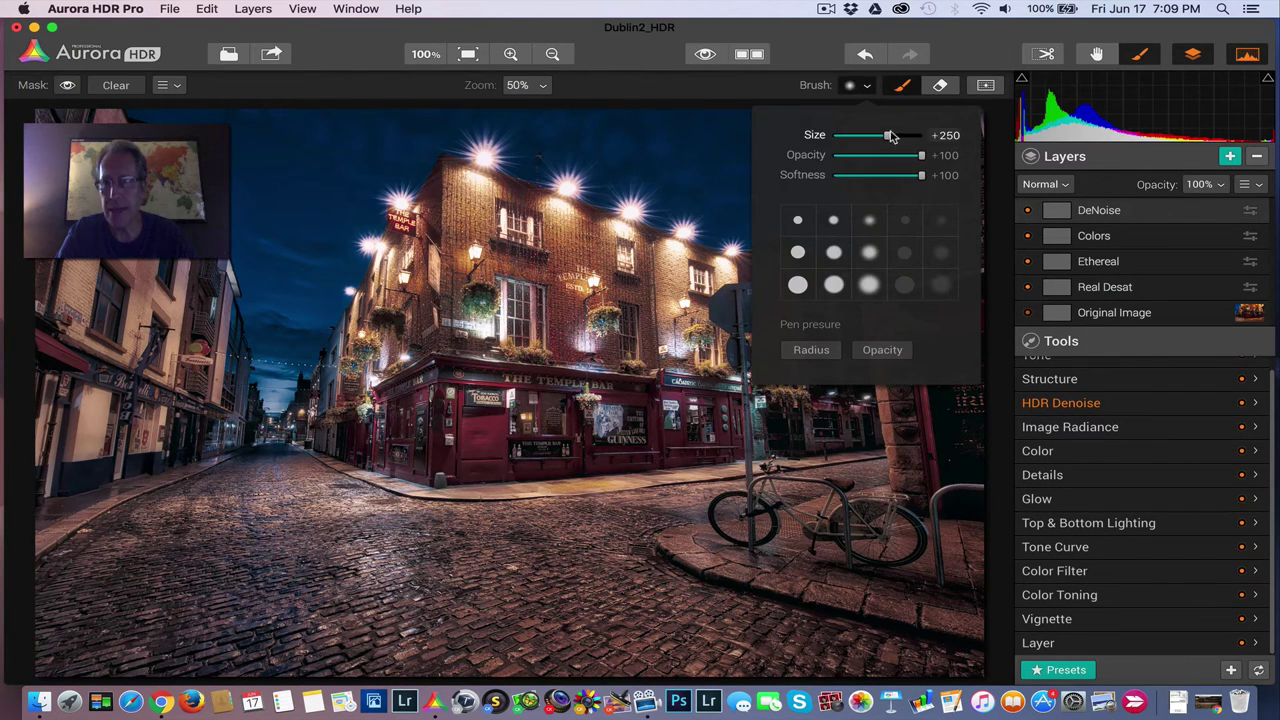
left_click_drag(890, 135, 850, 135)
left_click(866, 88)
- Paint the DeNoise mask across the whole sky
left_click(640, 137)
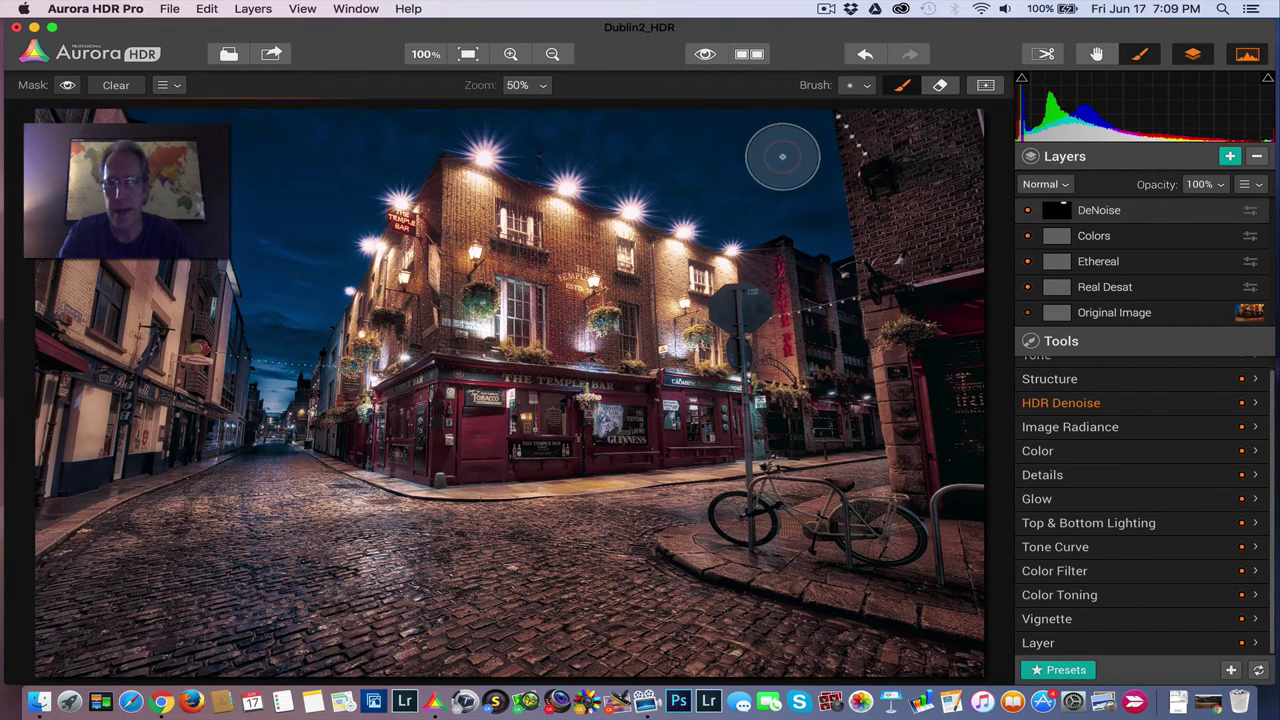
mouse_move(792, 170)
left_mouse_down()
mouse_move(719, 199)
mouse_move(734, 218)
mouse_move(646, 198)
mouse_move(519, 133)
mouse_move(664, 155)
mouse_move(549, 132)
mouse_move(748, 153)
mouse_move(788, 129)
mouse_move(810, 223)
mouse_move(652, 209)
mouse_move(570, 151)
mouse_move(433, 138)
mouse_move(365, 188)
mouse_move(377, 171)
mouse_move(256, 136)
mouse_move(349, 132)
mouse_move(303, 144)
mouse_move(257, 200)
left_mouse_up()
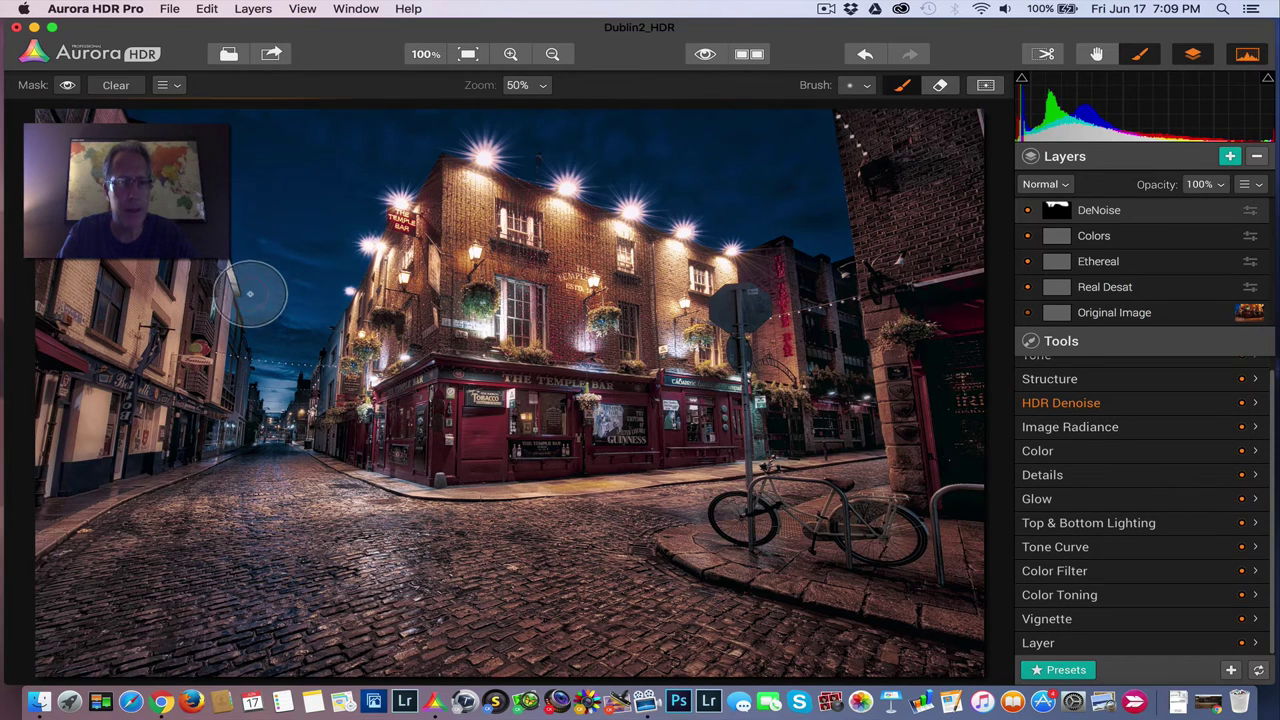
mouse_move(251, 304)
left_mouse_down()
mouse_move(266, 394)
mouse_move(312, 274)
mouse_move(377, 186)
mouse_move(291, 277)
mouse_move(312, 162)
mouse_move(380, 152)
mouse_move(263, 143)
left_mouse_up()
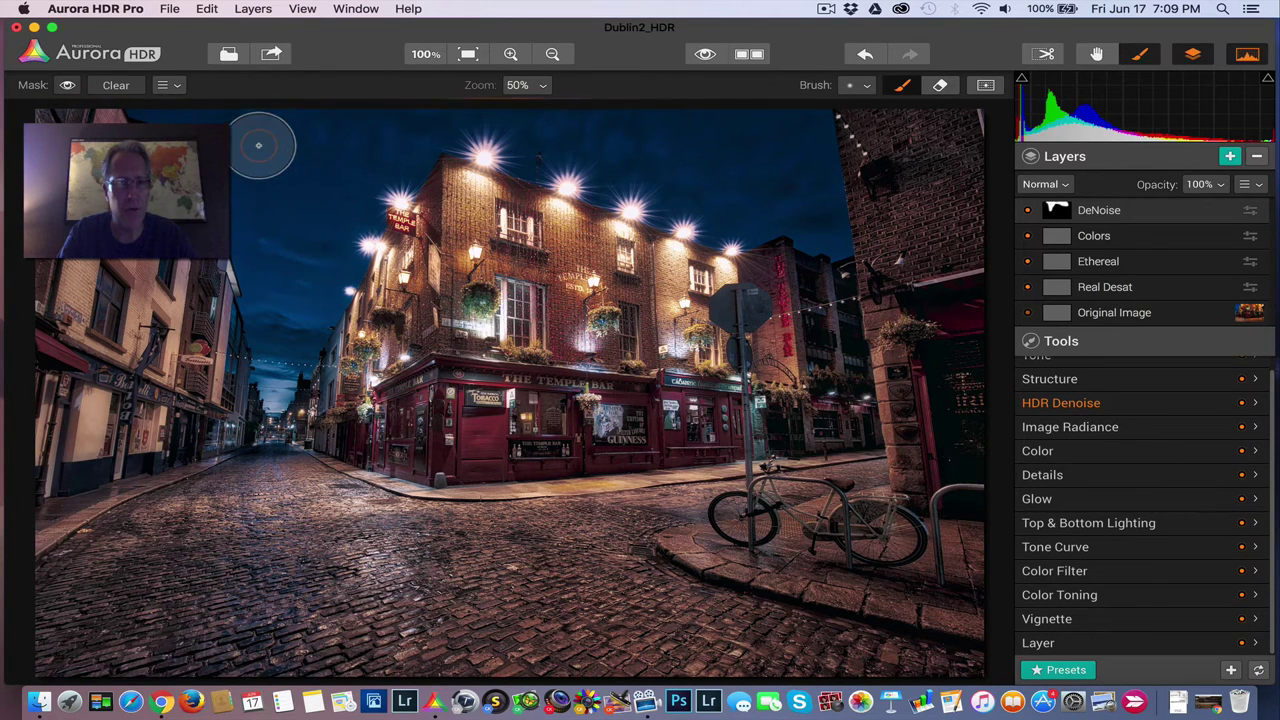
- Show the DeNoise sky mask as a red overlay and erase a small patch near the building
left_click(66, 85)
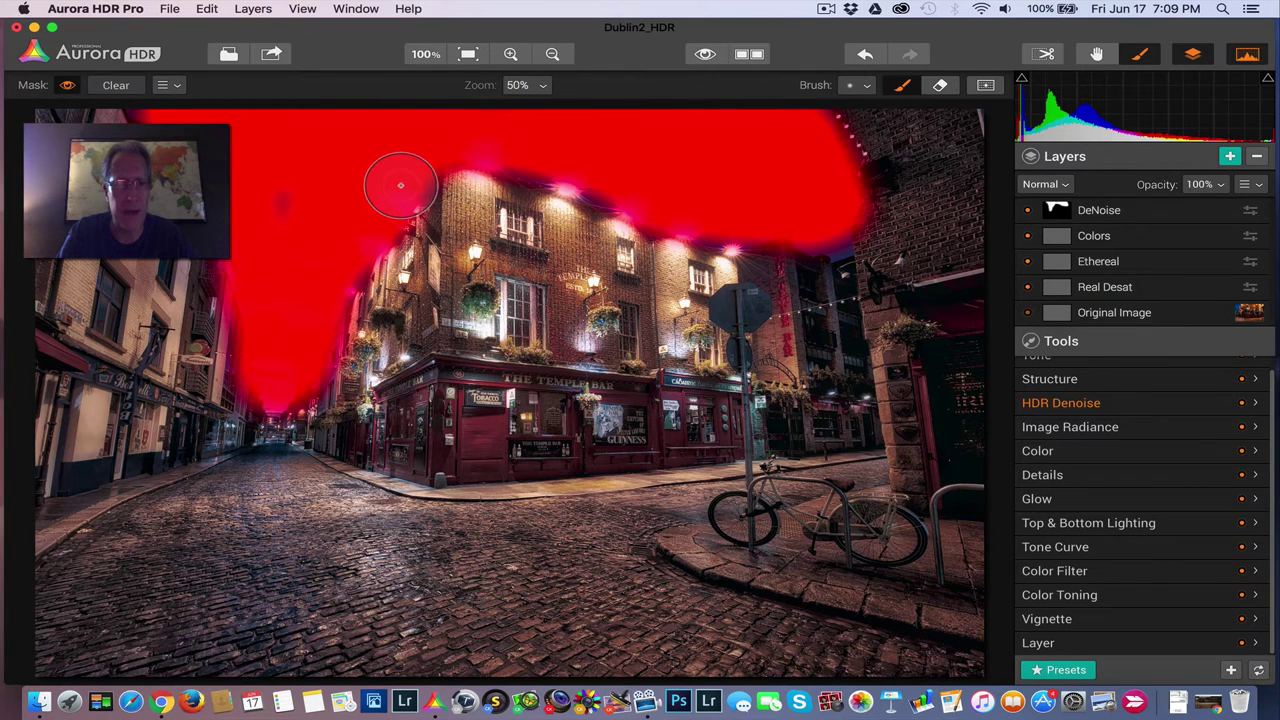
right_click(294, 194)
right_click(263, 166)
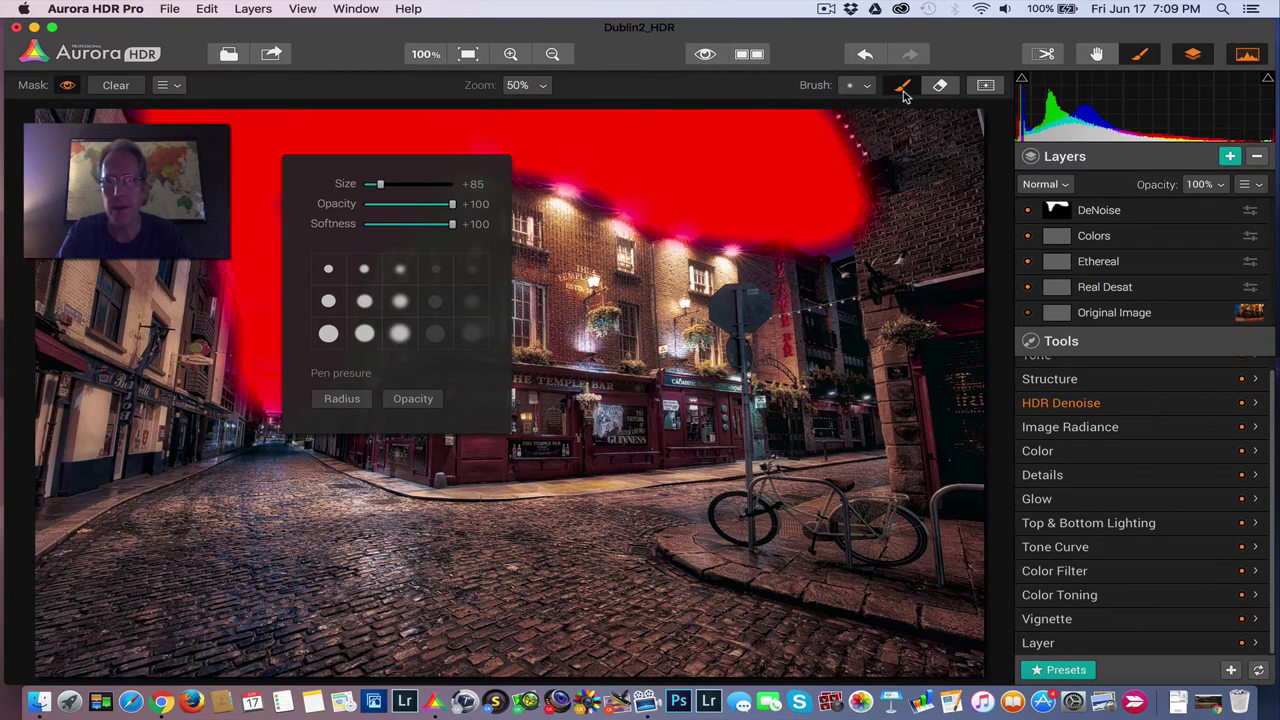
key("e")
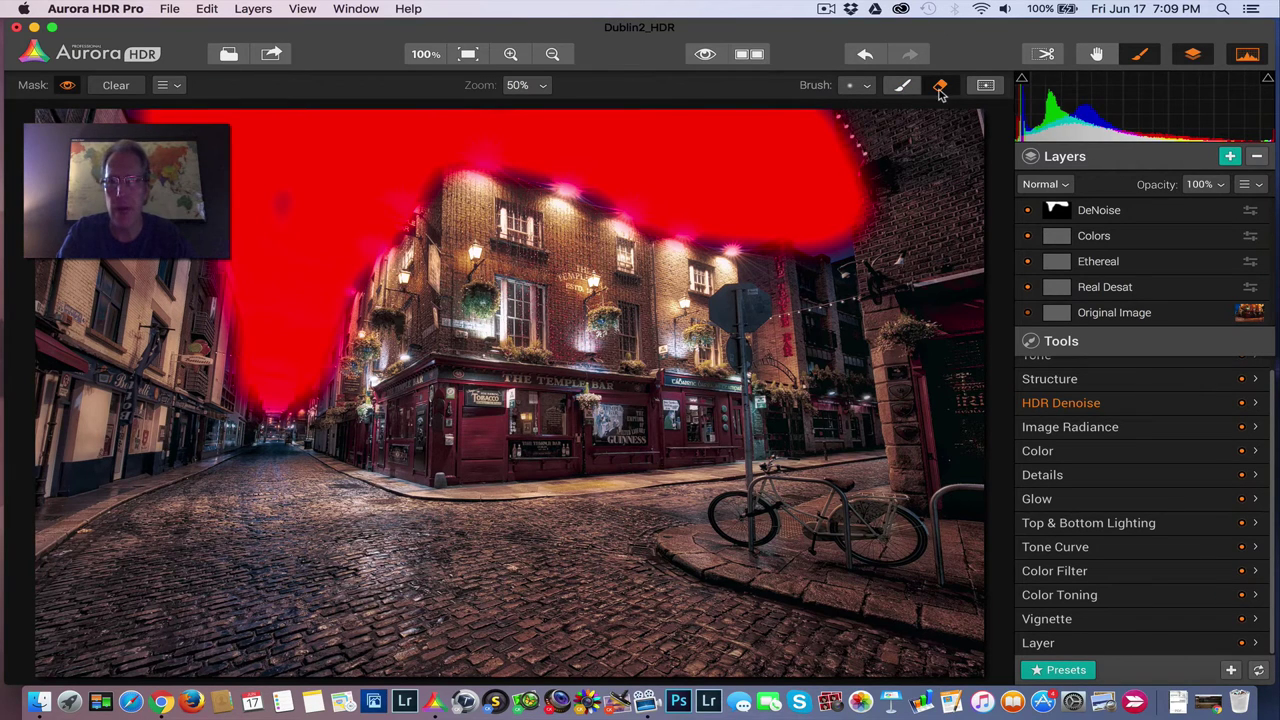
mouse_move(281, 243)
left_mouse_down()
mouse_move(266, 196)
mouse_move(286, 254)
left_mouse_up()
- With a much smaller eraser brush, remove the mask along the pub's left edge, roofline and TEMPLE BAR sign
left_click(897, 88)
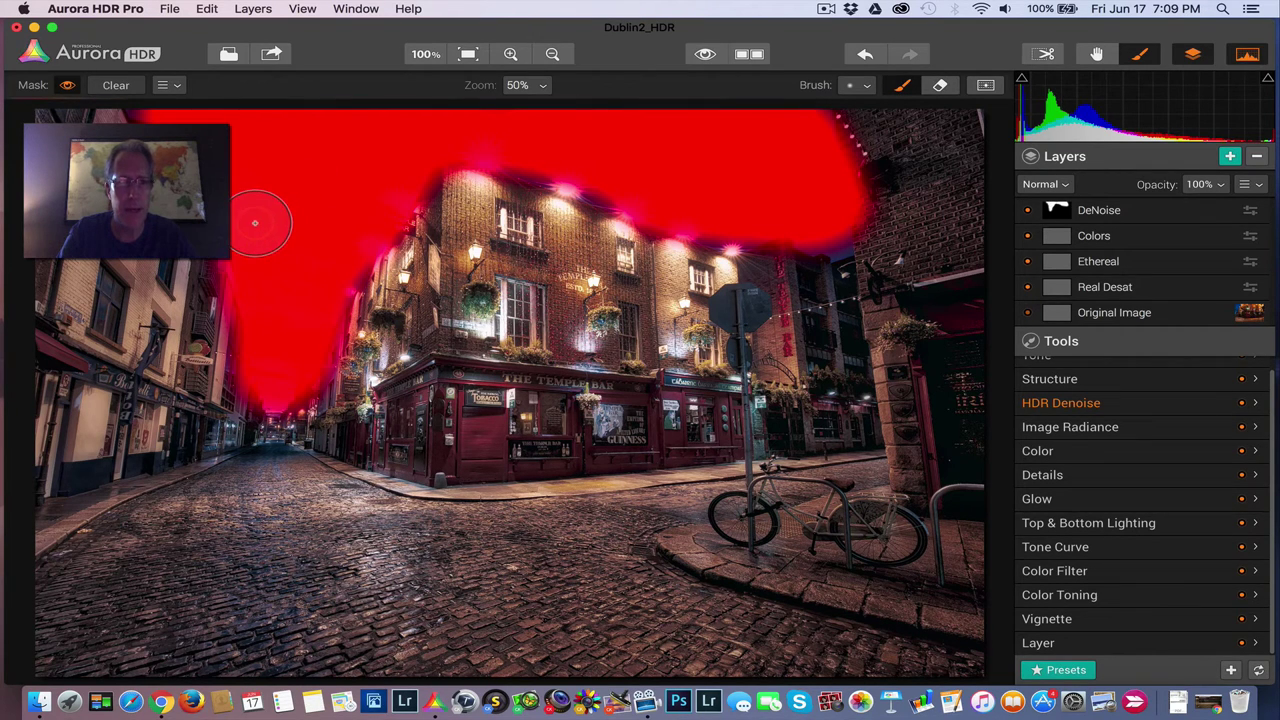
key("bracketleft")
key("bracketleft")
key("bracketleft")
key("bracketleft")
key("bracketleft")
key("bracketleft")
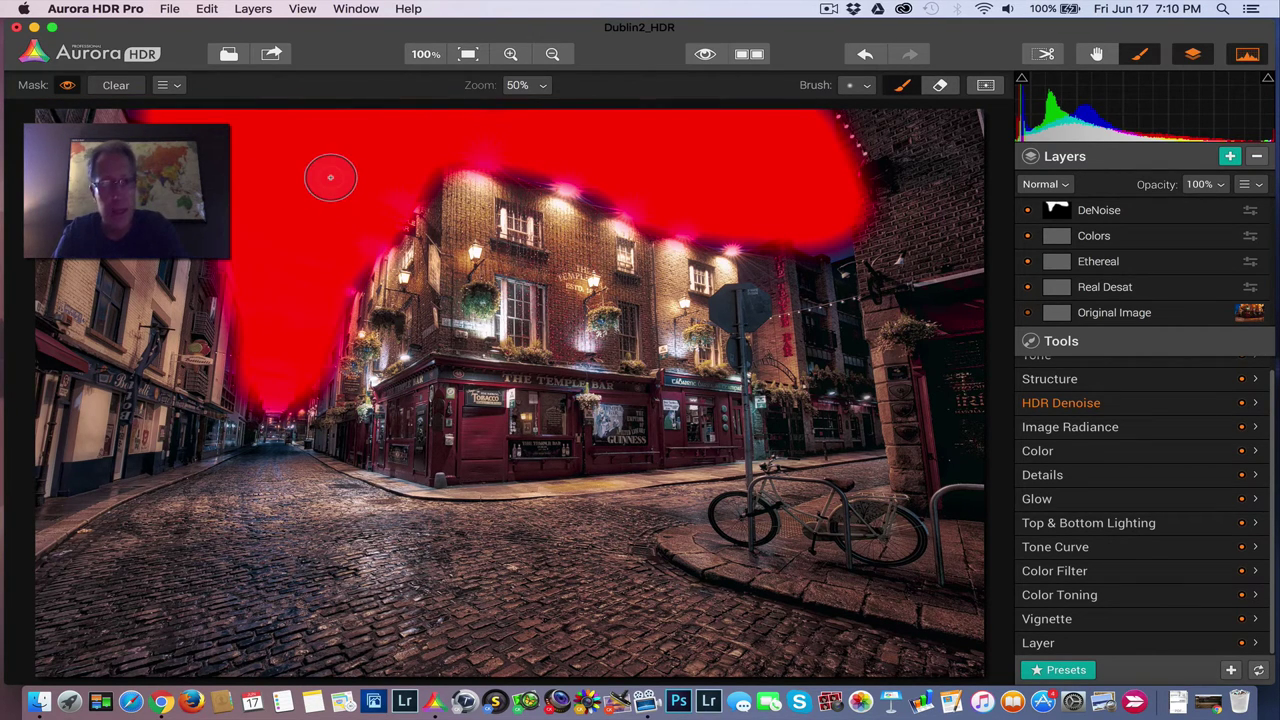
left_click(940, 87)
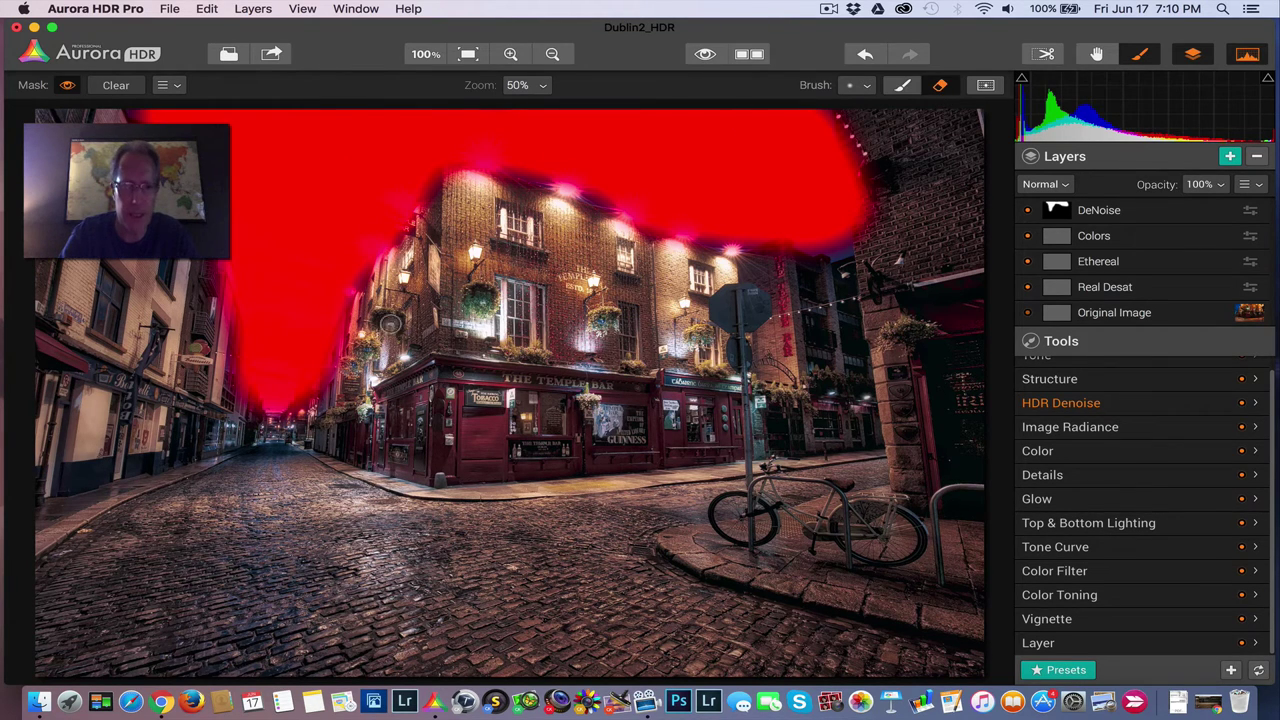
mouse_move(359, 316)
left_mouse_down()
mouse_move(411, 236)
mouse_move(356, 290)
mouse_move(320, 393)
mouse_move(263, 436)
mouse_move(217, 266)
mouse_move(215, 357)
left_mouse_up()
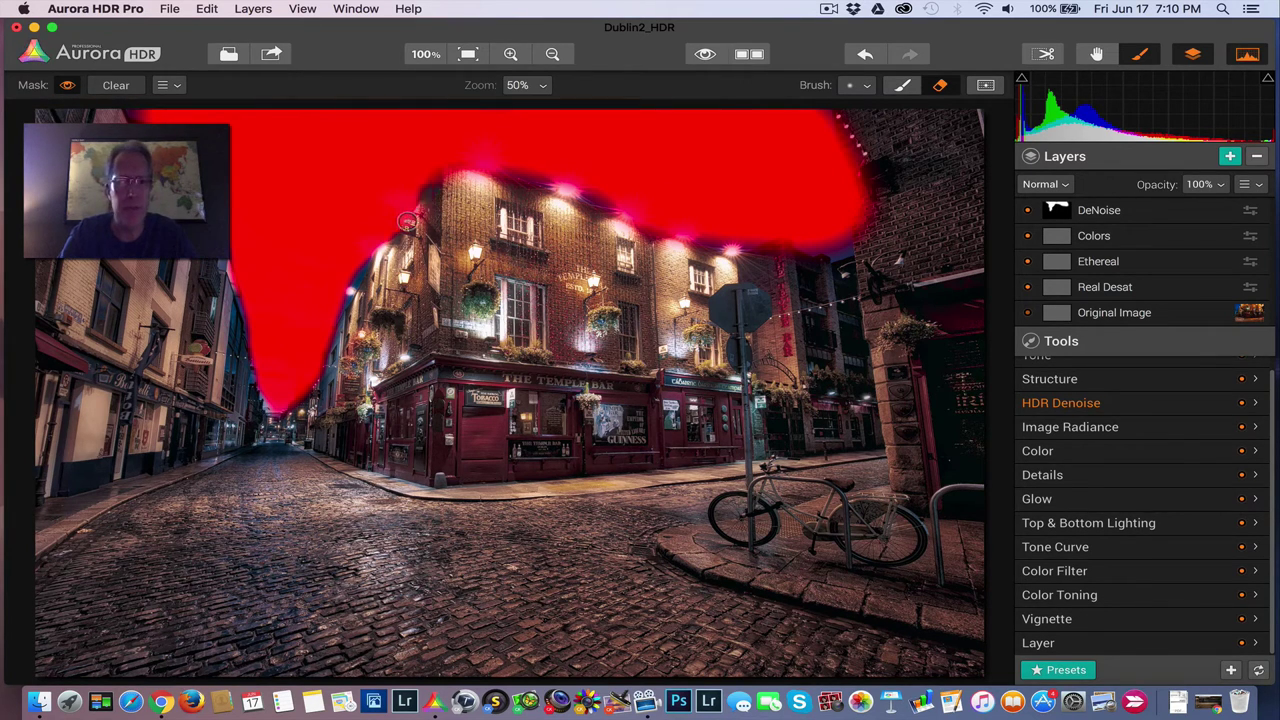
mouse_move(391, 230)
left_mouse_down()
mouse_move(437, 167)
mouse_move(487, 162)
mouse_move(658, 226)
mouse_move(812, 253)
mouse_move(869, 234)
mouse_move(852, 113)
left_mouse_up()
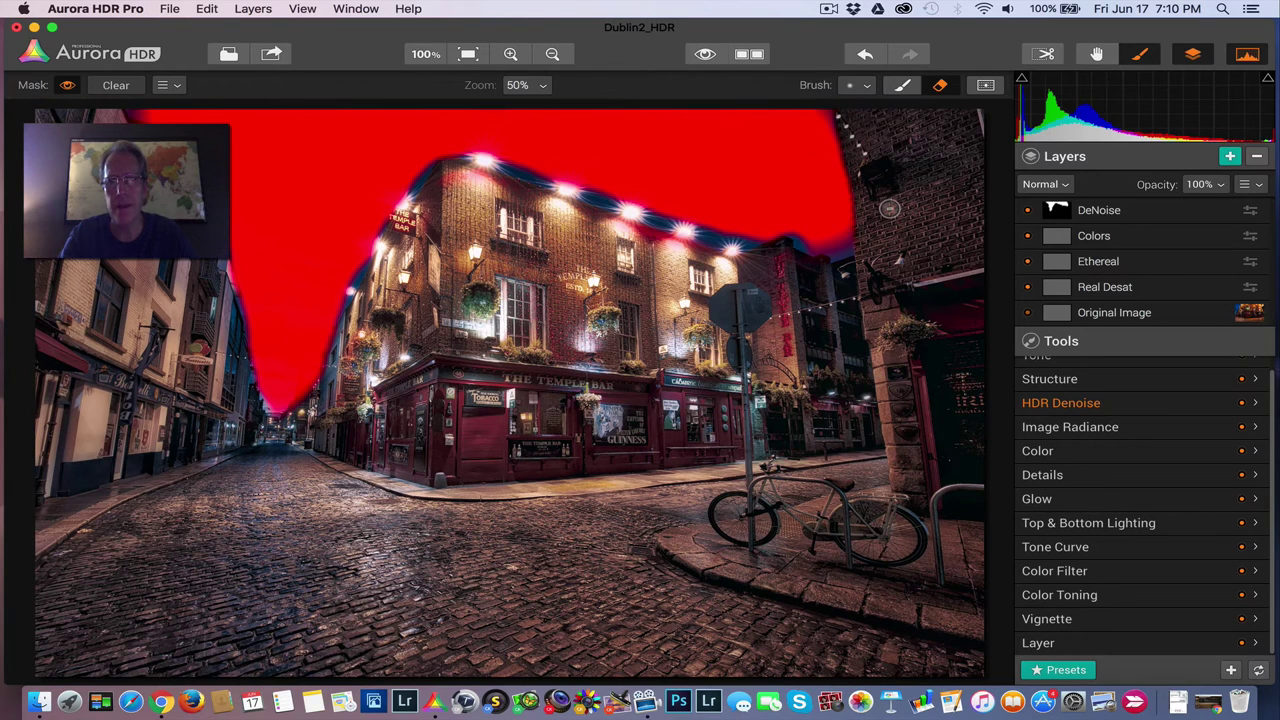
- Hide the red mask overlay
left_click(68, 85)
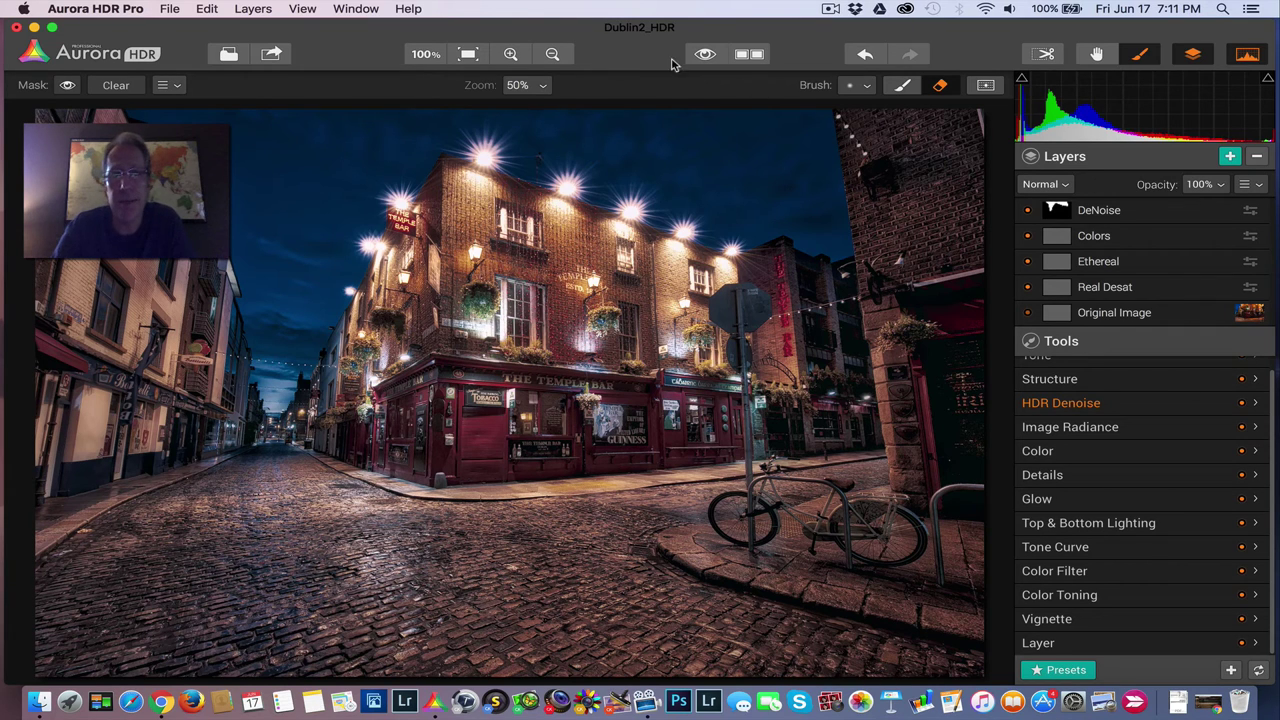
- Show the original Dublin photo for comparison, then return to the processed HDR image
left_click(705, 54)
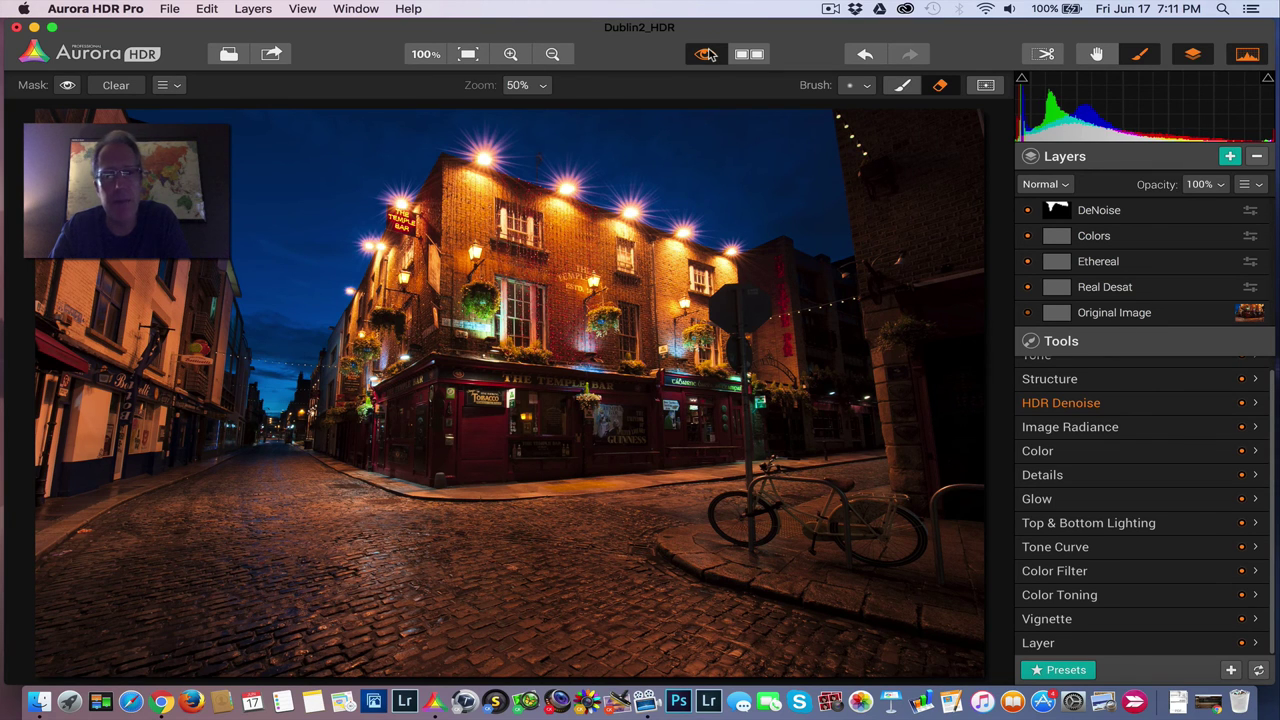
left_click(706, 54)
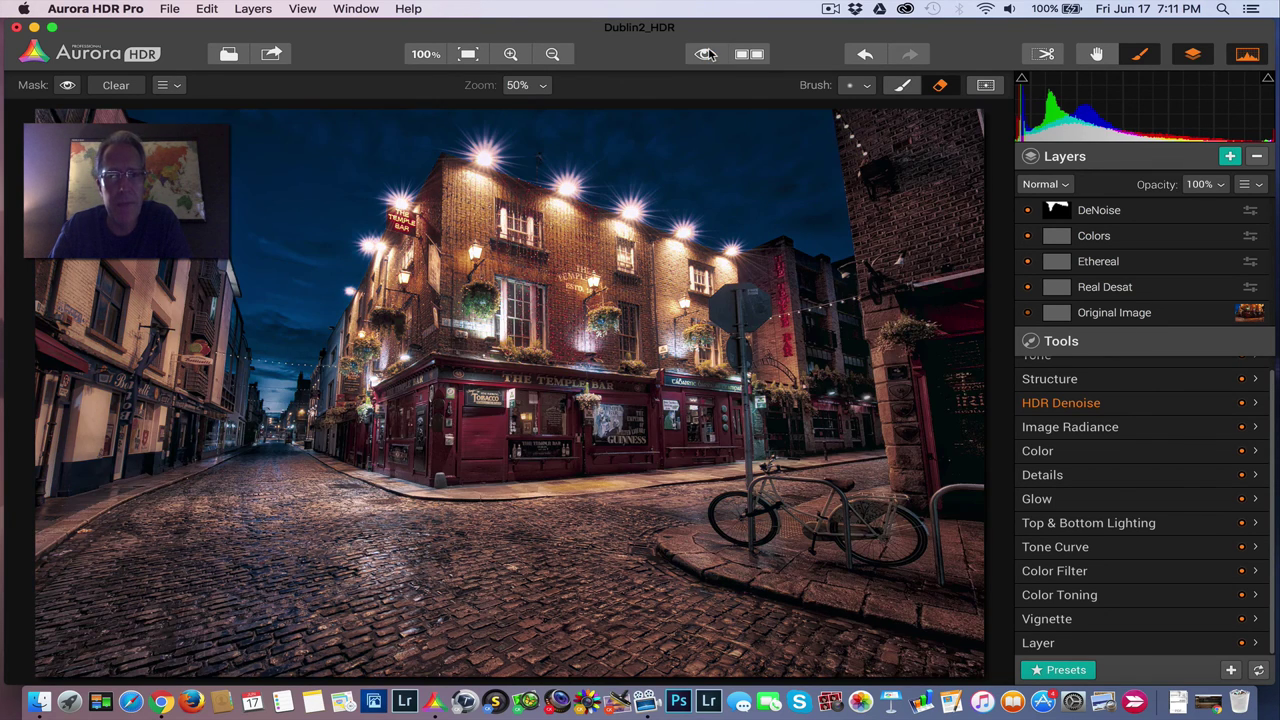